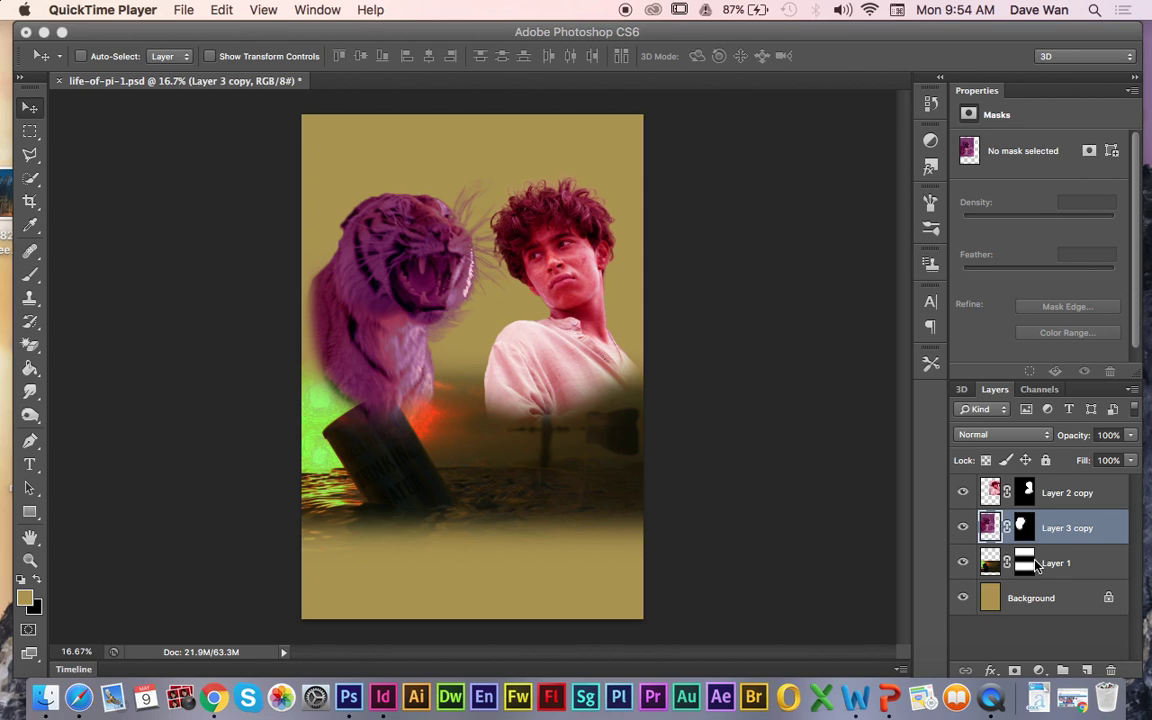
# Step: Examine the Layer 2 copy, Background and Layer 1 layers, comparing the poster with Layer 1 hidden and shown
pyautogui.click(888, 508)
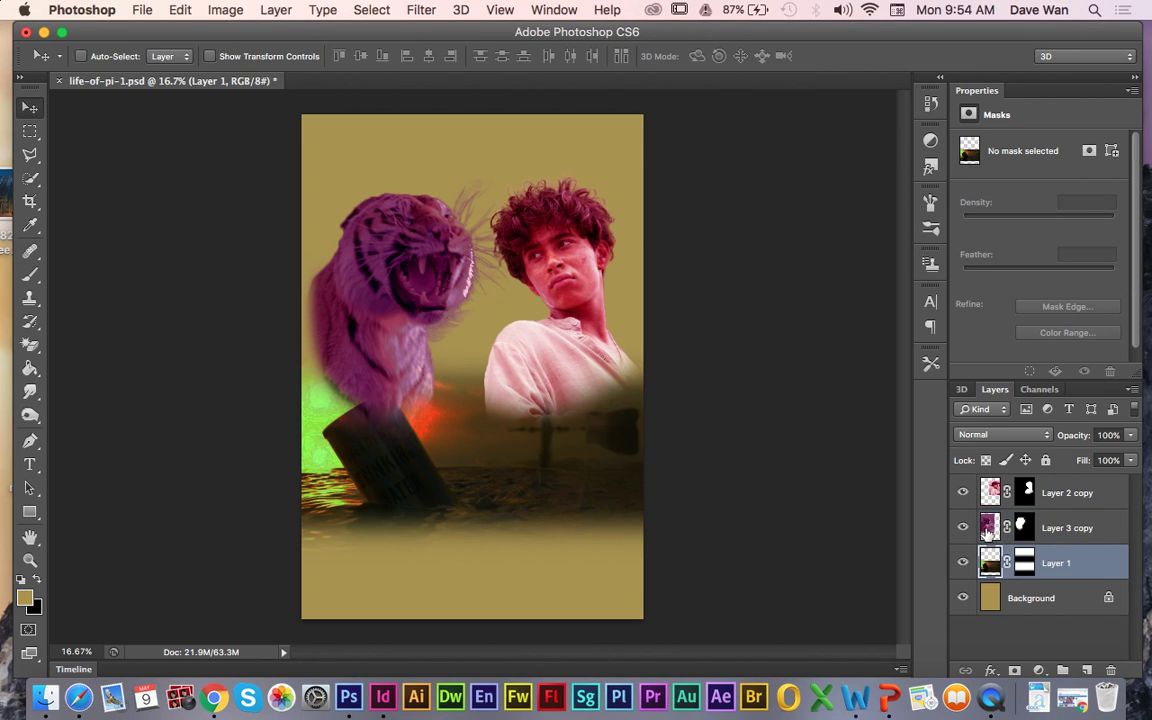
pyautogui.click(984, 488)
pyautogui.click(990, 562)
pyautogui.click(990, 597)
pyautogui.click(990, 563)
pyautogui.click(962, 562)
pyautogui.click(962, 562)
pyautogui.click(963, 564)
pyautogui.click(964, 566)
pyautogui.click(963, 563)
pyautogui.click(963, 563)
# Step: Apply a Brightness/Contrast adjustment to Layer 1 with brightness 150 and slightly reduced contrast
pyautogui.click(228, 10)
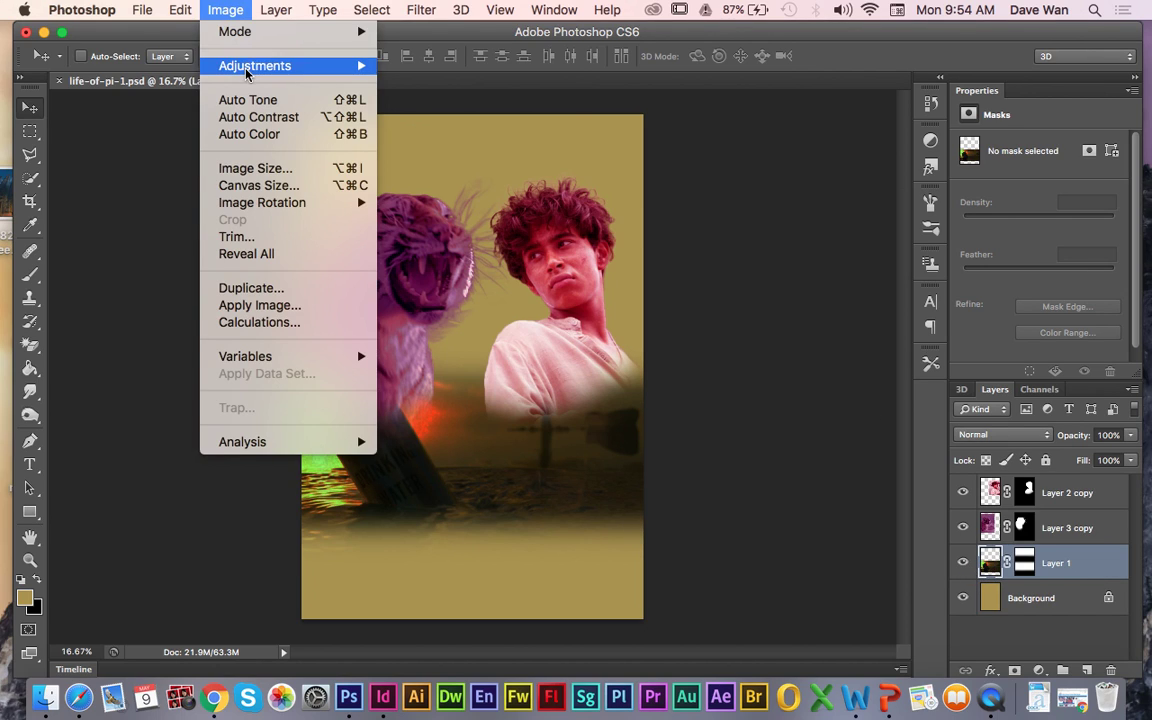
pyautogui.moveTo(238, 65)
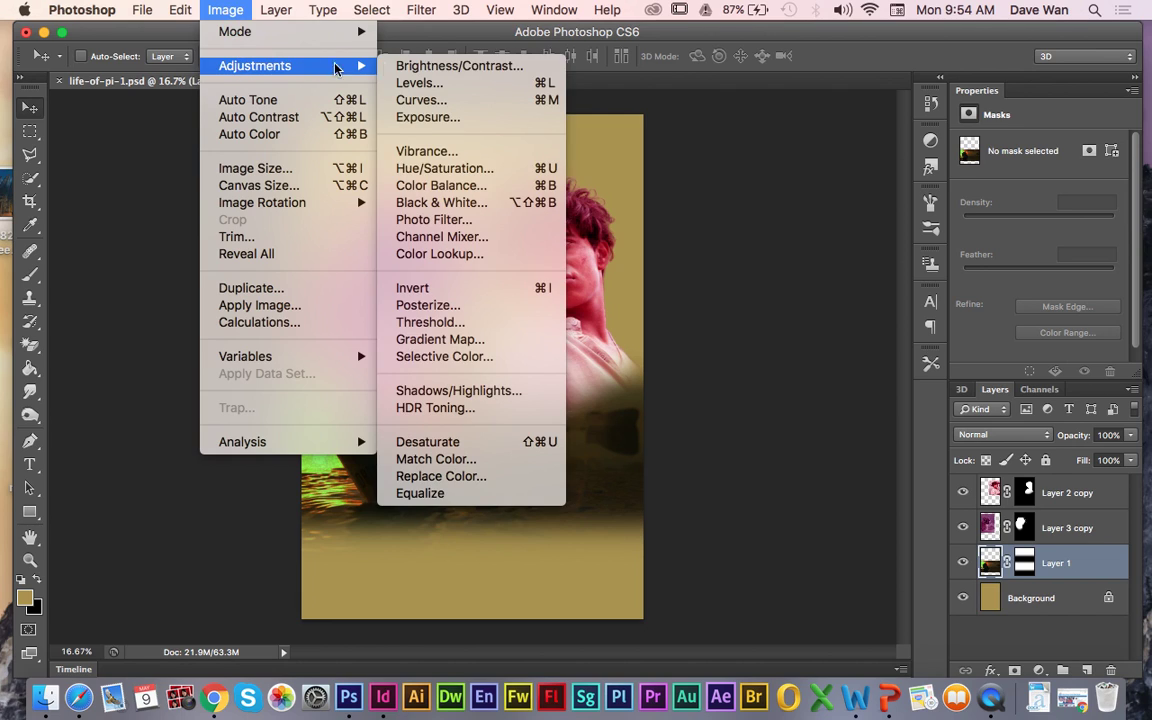
pyautogui.click(428, 66)
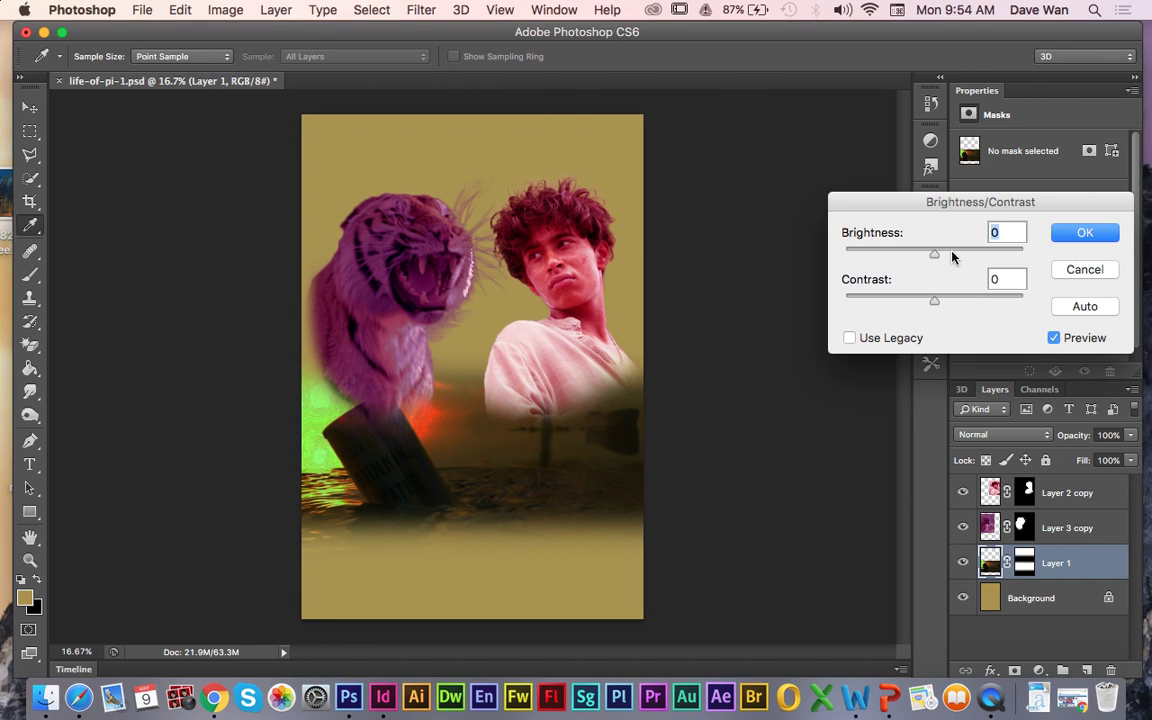
pyautogui.moveTo(933, 256); pyautogui.dragTo(1030, 253)
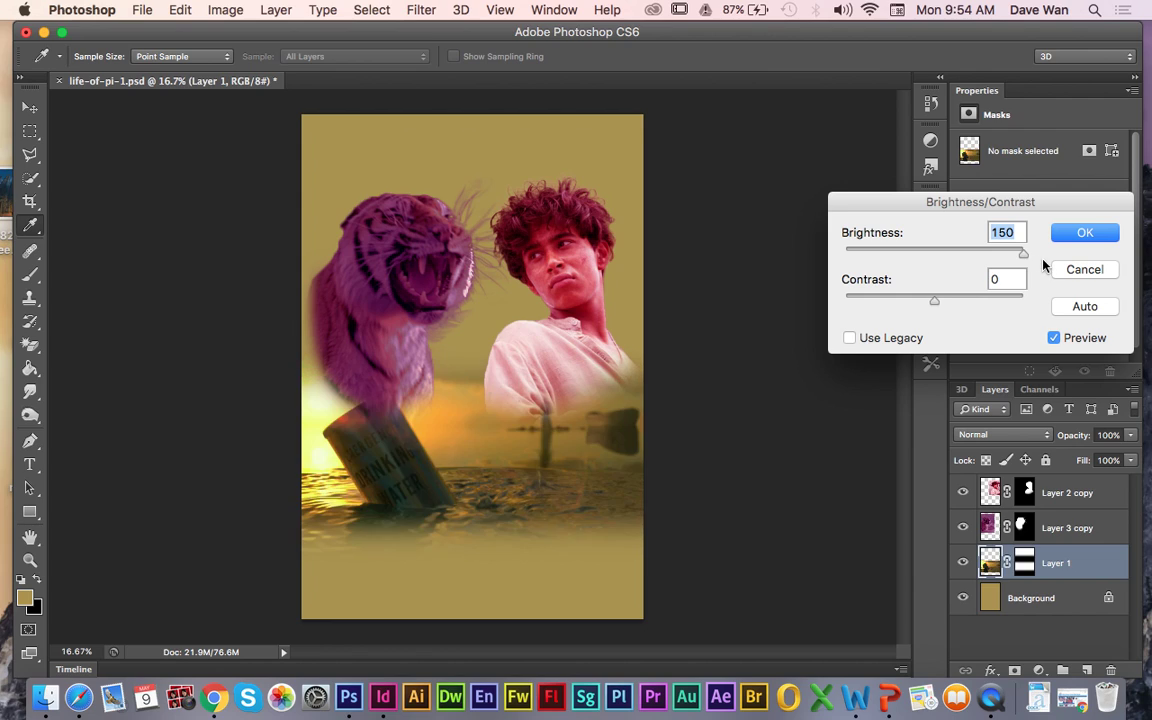
pyautogui.moveTo(936, 299); pyautogui.dragTo(907, 307)
pyautogui.click(1078, 233)
pyautogui.press('v')
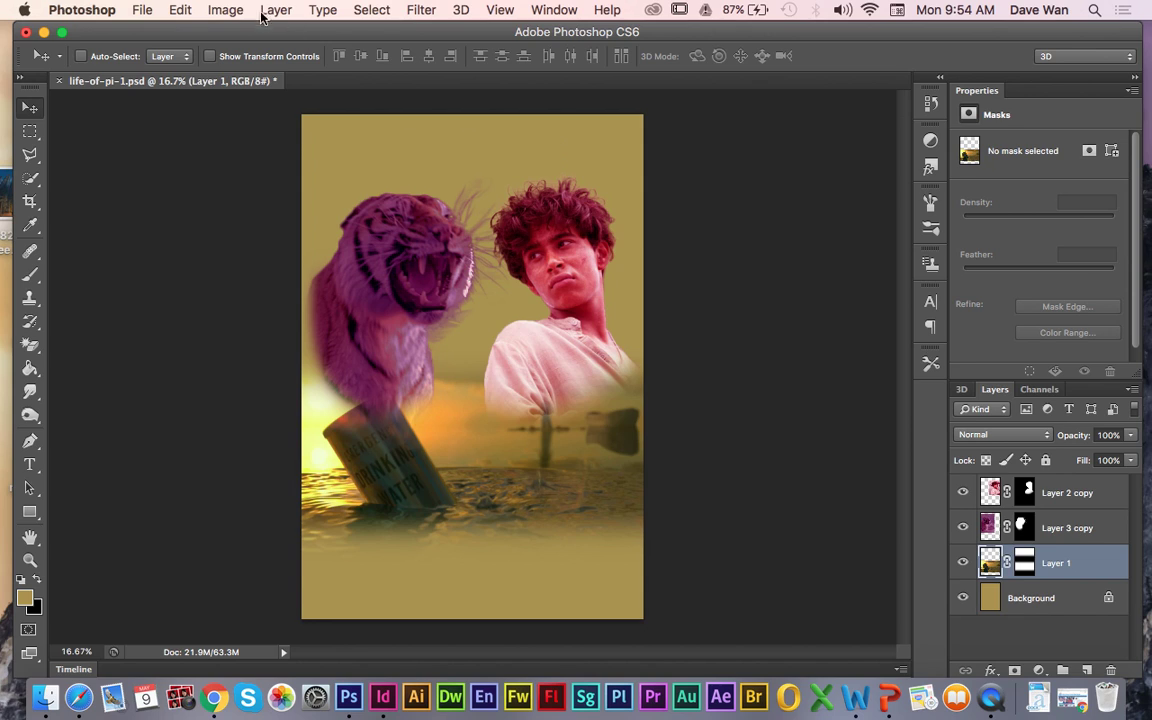
# Step: Set up another Brightness/Contrast adjustment on Layer 1 with brightness 44 and contrast -27
pyautogui.click(216, 9)
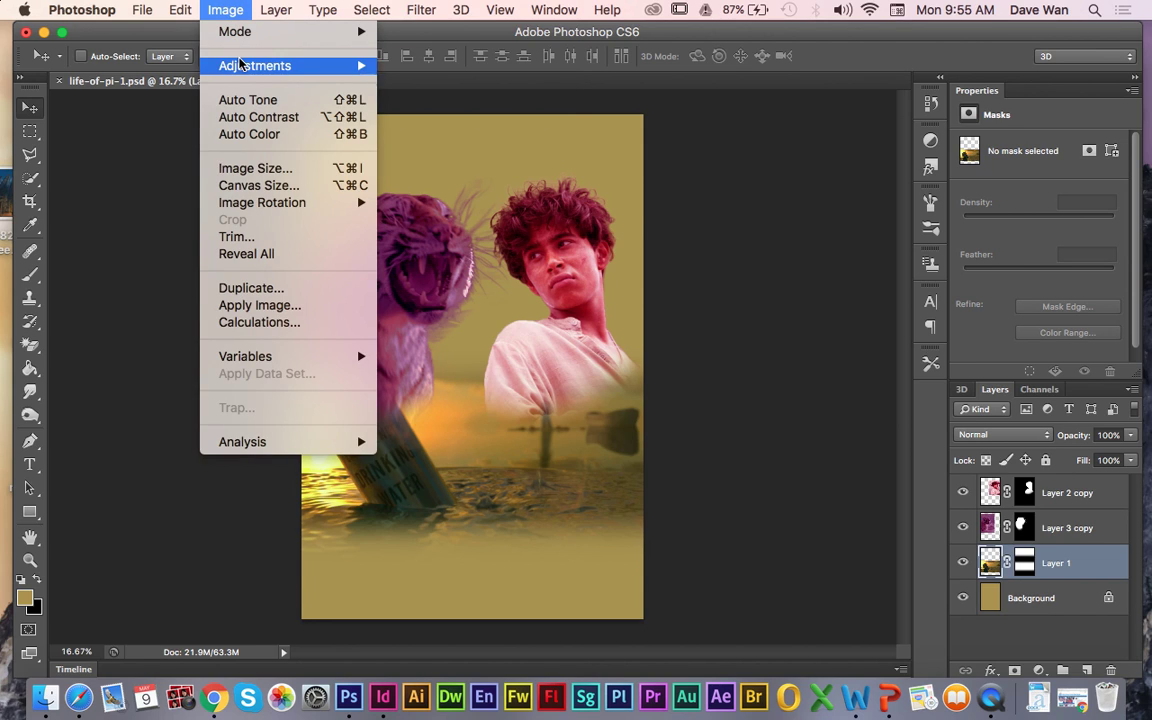
pyautogui.moveTo(230, 65)
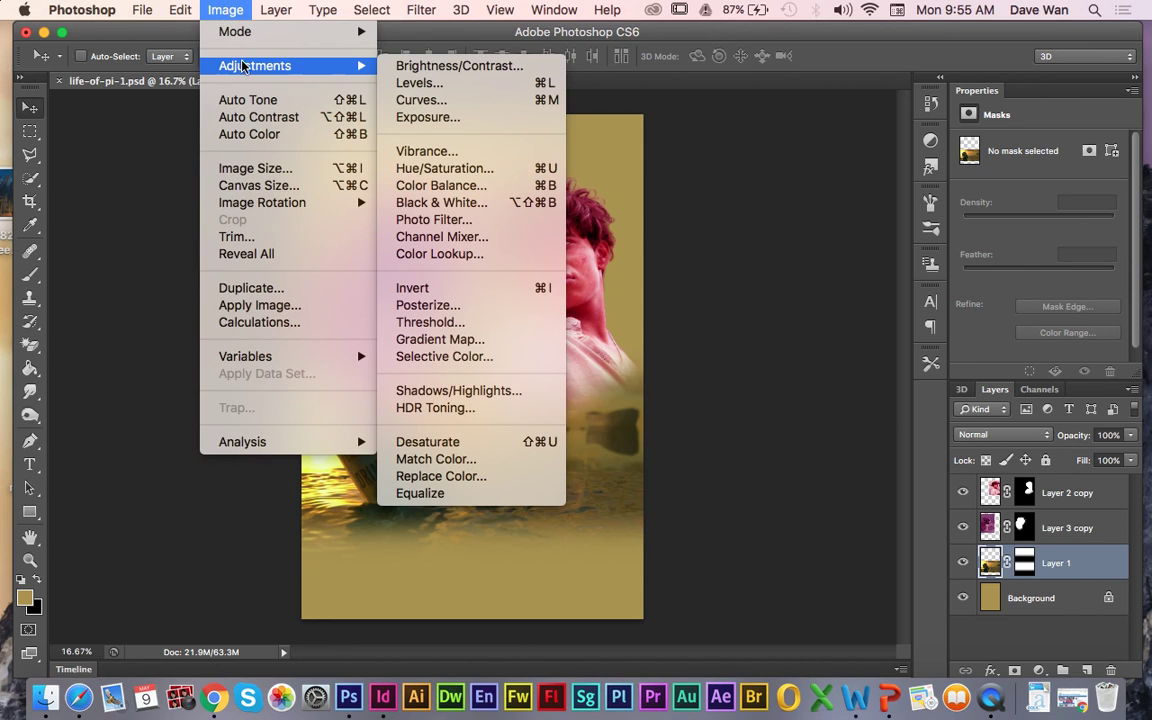
pyautogui.click(420, 64)
pyautogui.moveTo(934, 258); pyautogui.dragTo(964, 267)
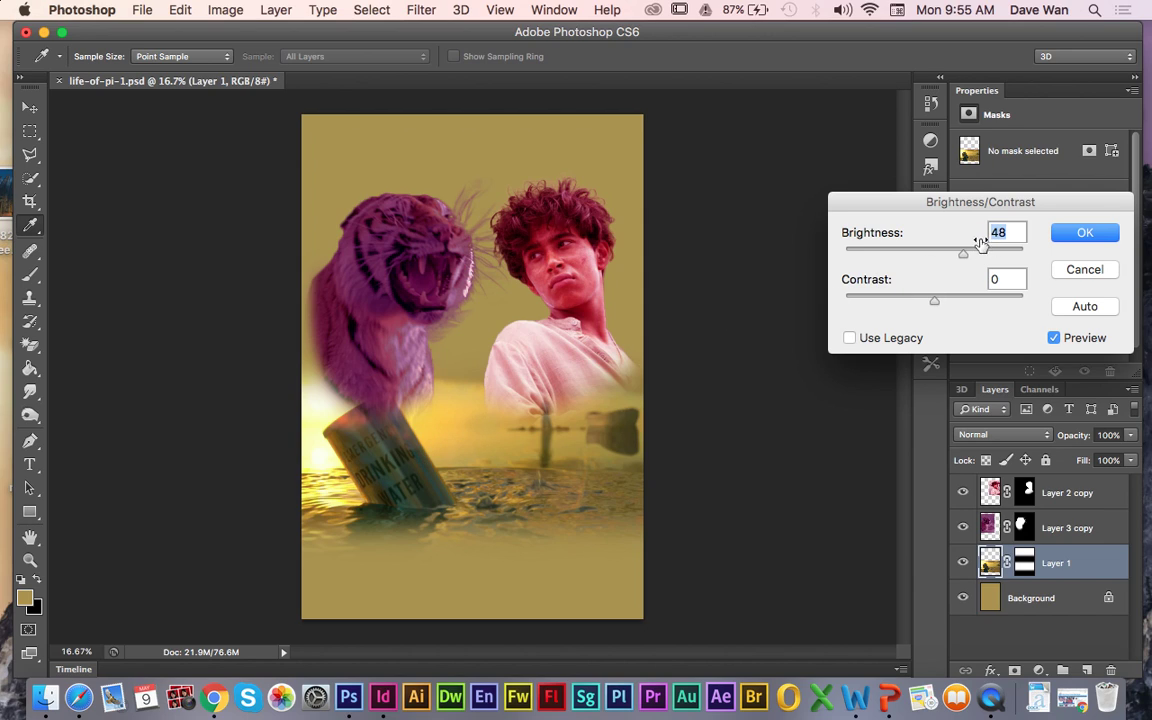
pyautogui.moveTo(965, 257)
pyautogui.mouseDown()
pyautogui.moveTo(926, 259)
pyautogui.moveTo(960, 260)
pyautogui.mouseUp()
pyautogui.moveTo(933, 303); pyautogui.dragTo(887, 303)
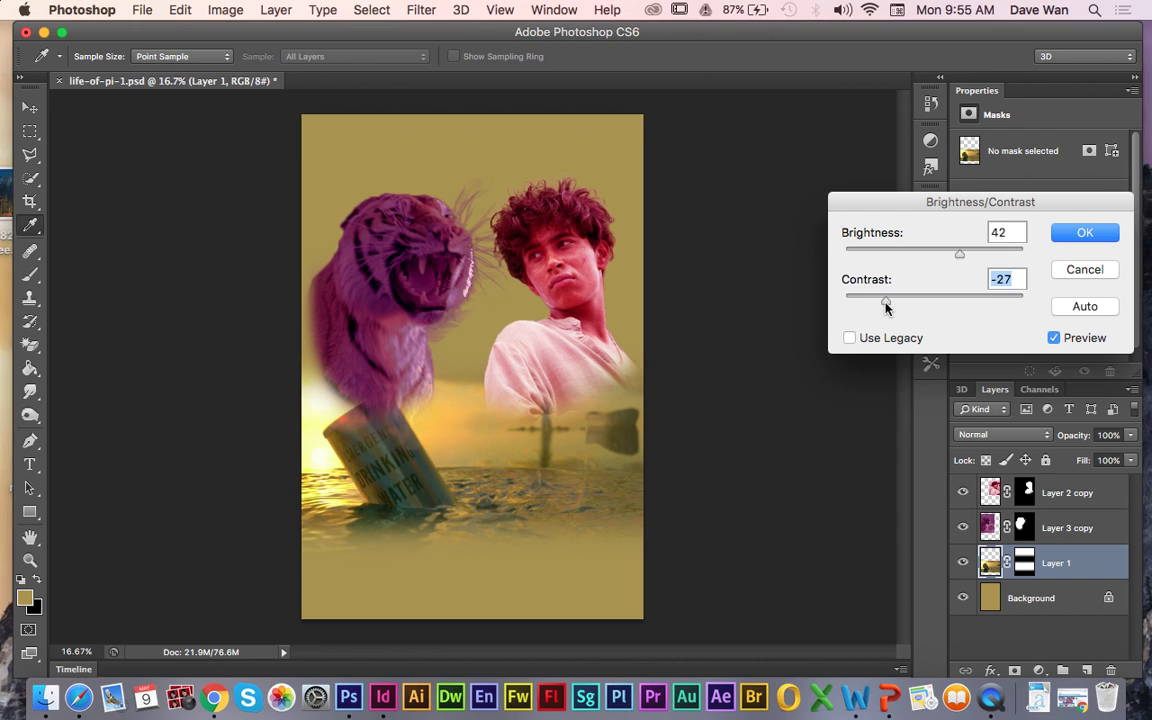
pyautogui.moveTo(959, 254)
pyautogui.mouseDown()
pyautogui.moveTo(1006, 258)
pyautogui.moveTo(866, 257)
pyautogui.moveTo(980, 259)
pyautogui.moveTo(960, 258)
pyautogui.mouseUp()
# Step: Raise the contrast to 13, comparing the image with and without the preview, and apply the adjustment to Layer 1
pyautogui.moveTo(885, 304); pyautogui.dragTo(970, 322)
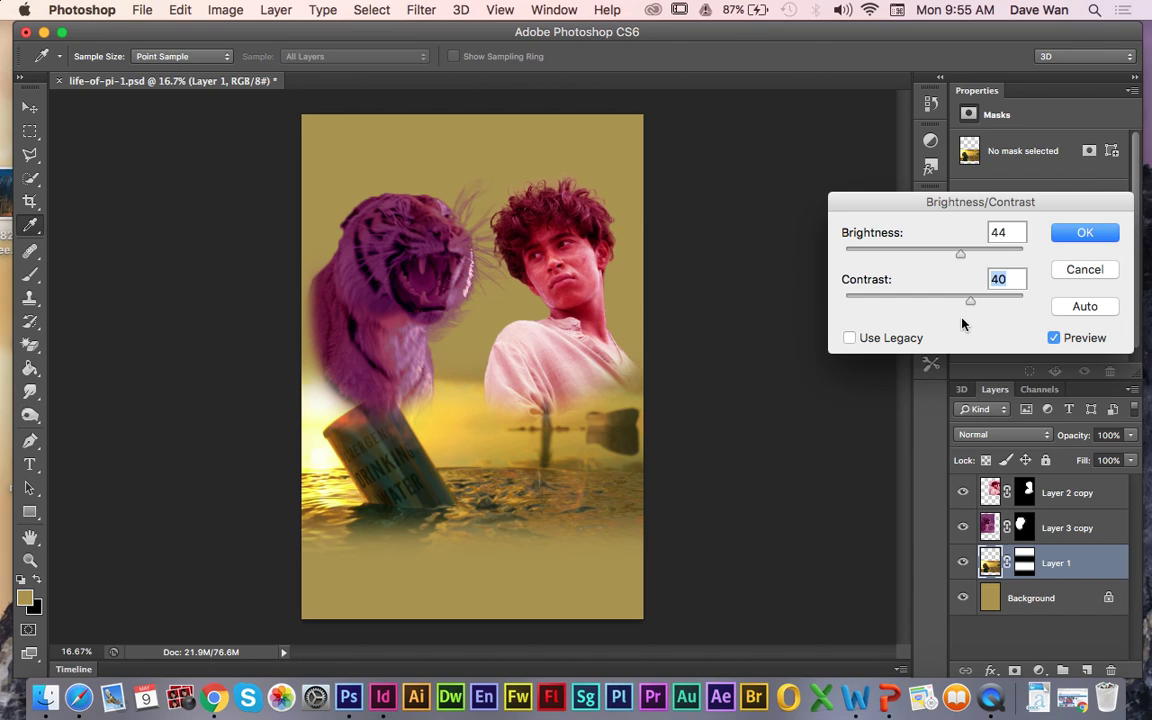
pyautogui.moveTo(970, 301); pyautogui.dragTo(961, 302)
pyautogui.click(1053, 339)
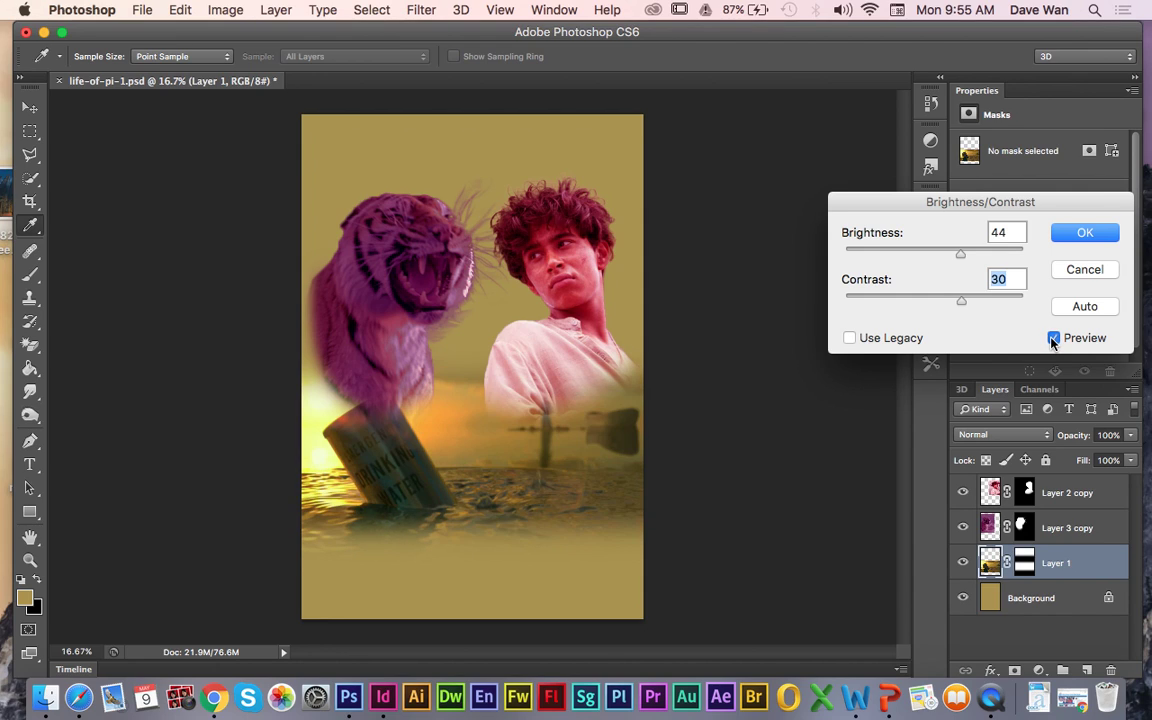
pyautogui.click(1053, 339)
pyautogui.click(1053, 339)
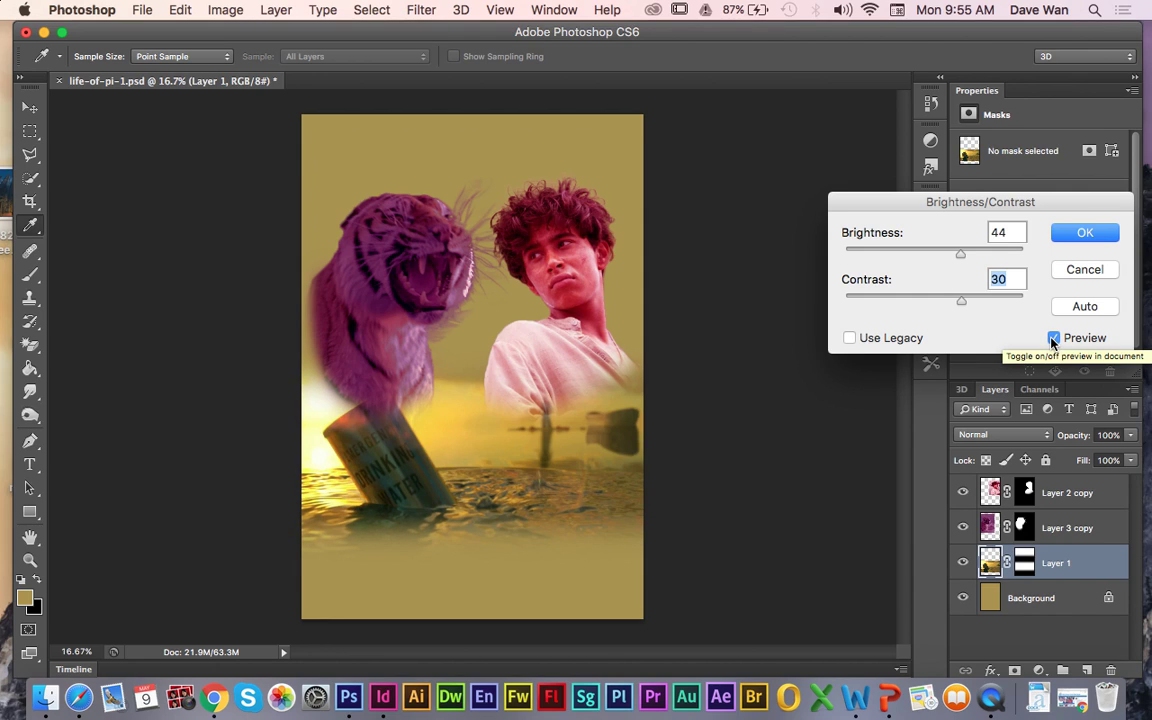
pyautogui.moveTo(958, 305); pyautogui.dragTo(946, 308)
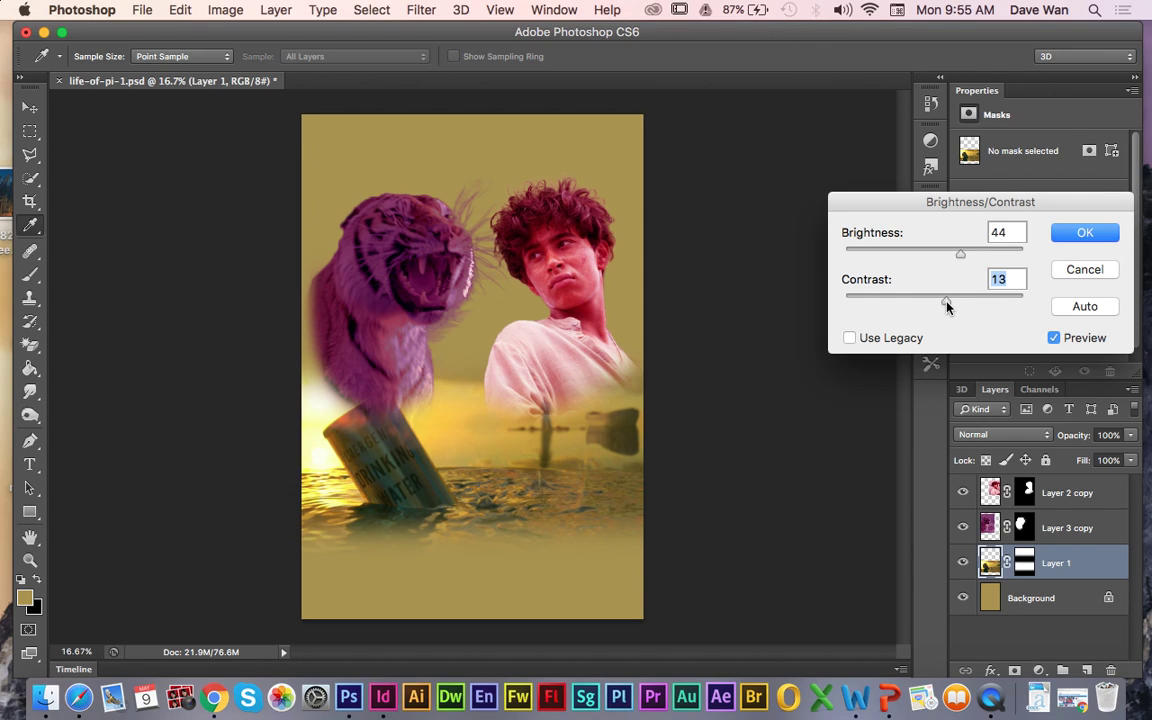
pyautogui.click(1099, 238)
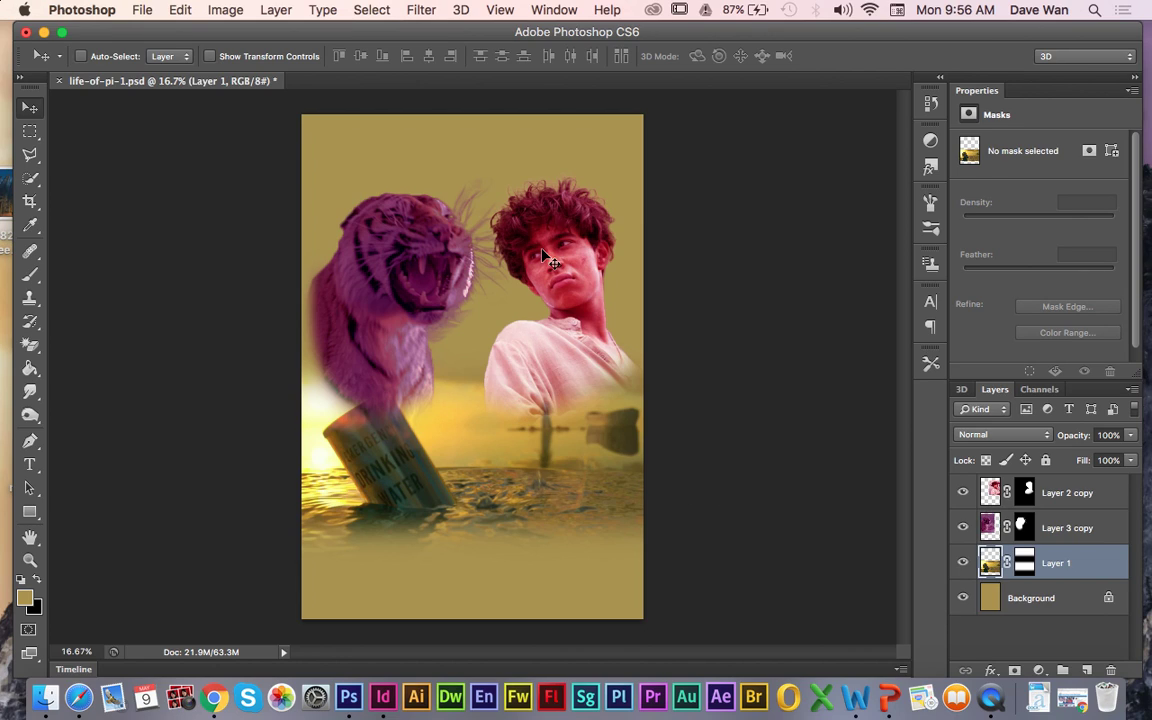
# Step: Set the midtone Color Balance levels of Layer 1 to +30, +2 and +26
pyautogui.click(214, 9)
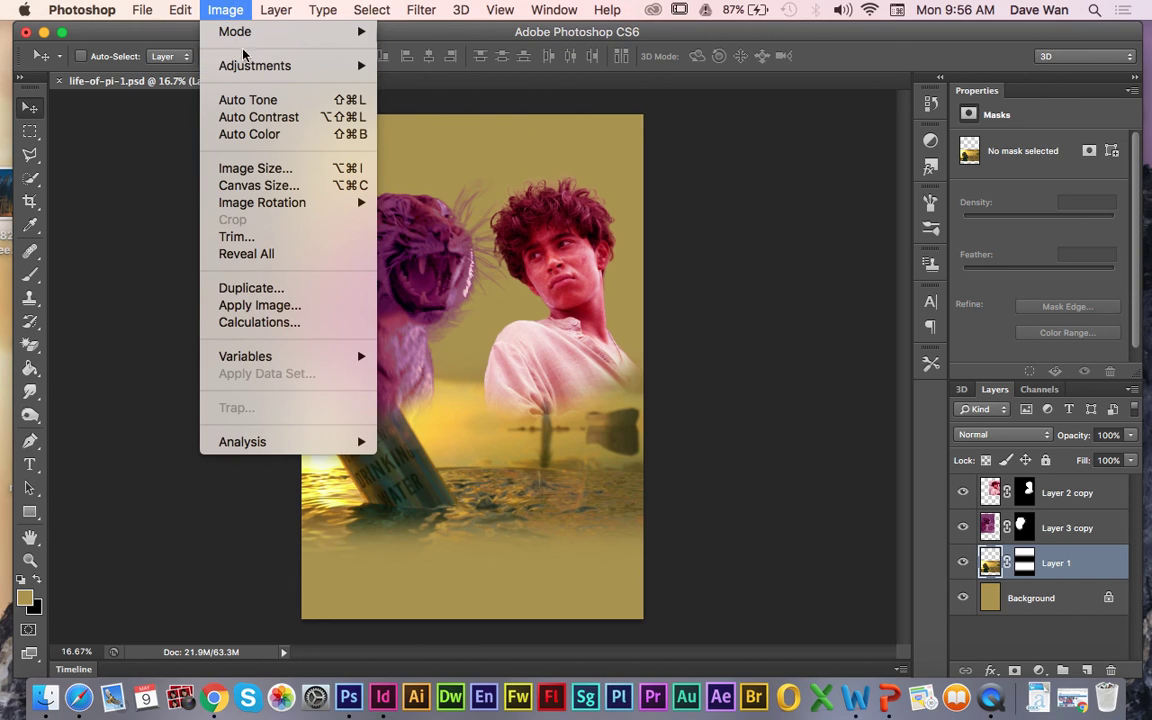
pyautogui.moveTo(300, 66)
pyautogui.click(462, 184)
pyautogui.moveTo(845, 203); pyautogui.dragTo(875, 248)
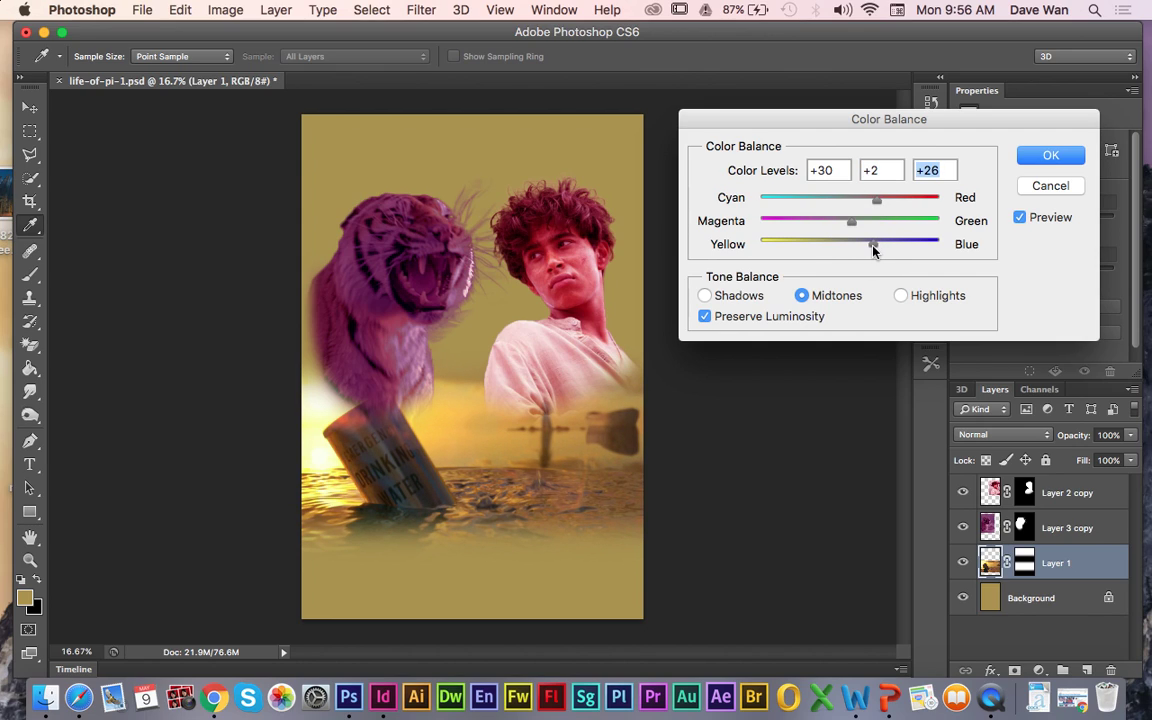
# Step: Adjust the shadow levels, set the highlight levels to 0, 0 and +3, and apply the Color Balance to Layer 1
pyautogui.click(748, 296)
pyautogui.moveTo(850, 198); pyautogui.dragTo(852, 248)
pyautogui.click(901, 295)
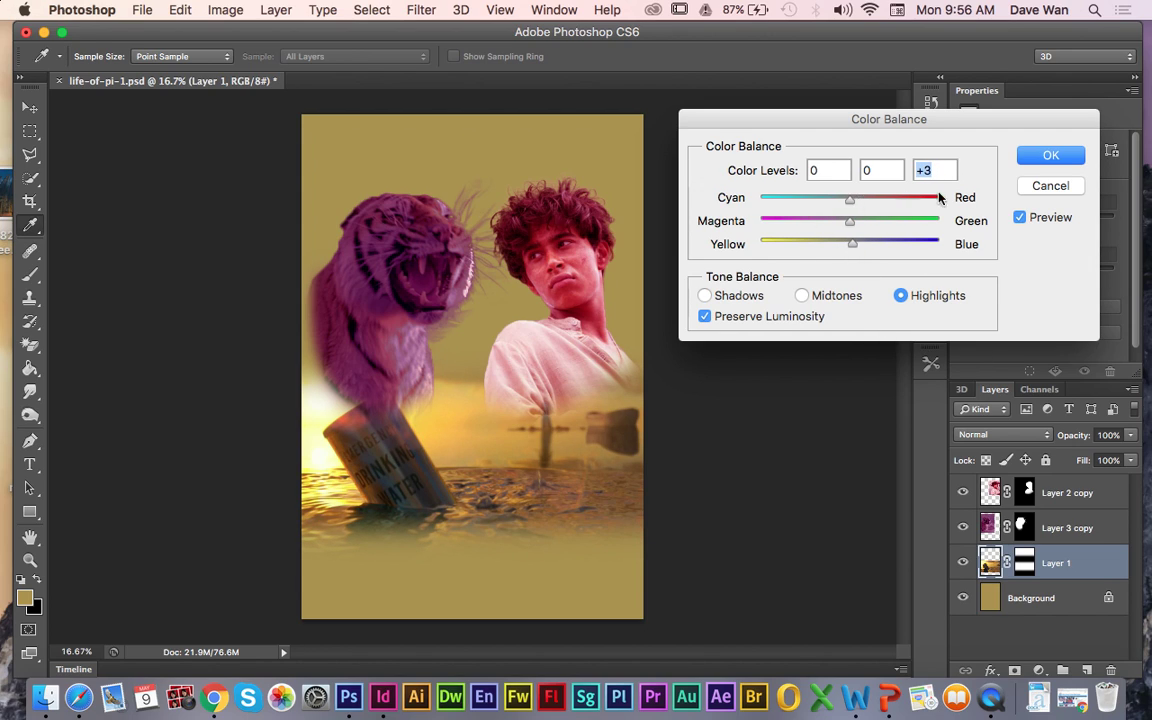
pyautogui.click(1045, 158)
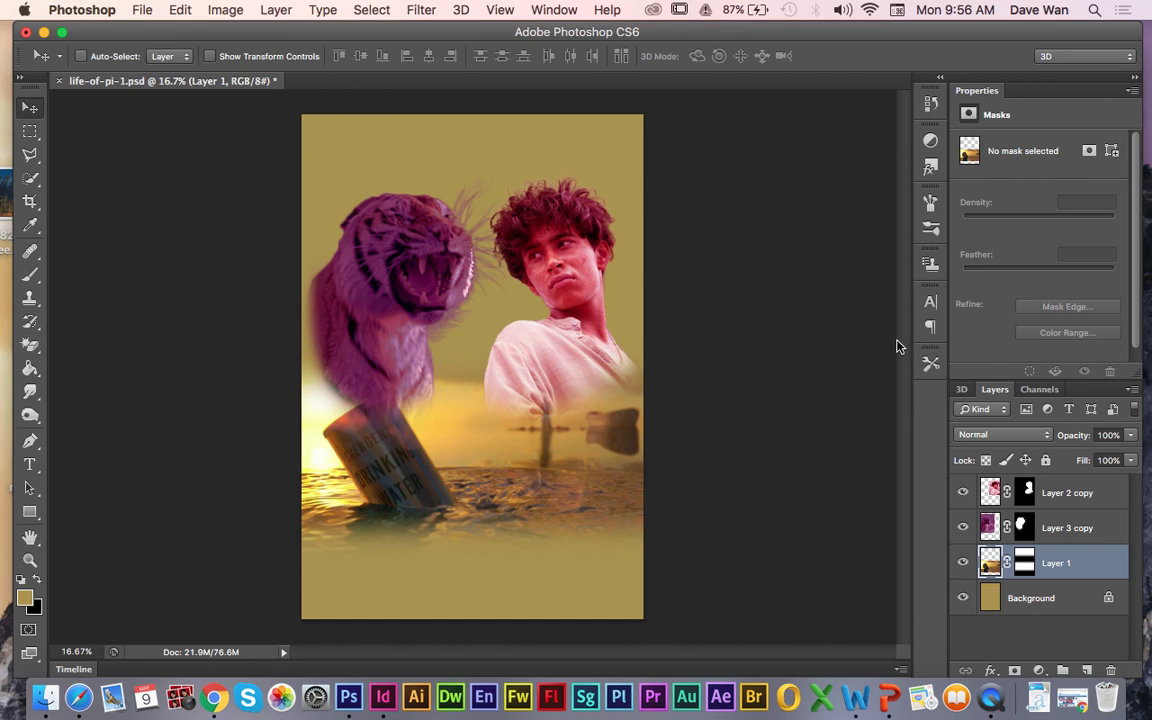
pyautogui.click(963, 561)
pyautogui.click(963, 561)
# Step: Apply Color Balance to the Background layer with midtone levels +78, -21 and +9 plus shifted shadow levels
pyautogui.click(1030, 608)
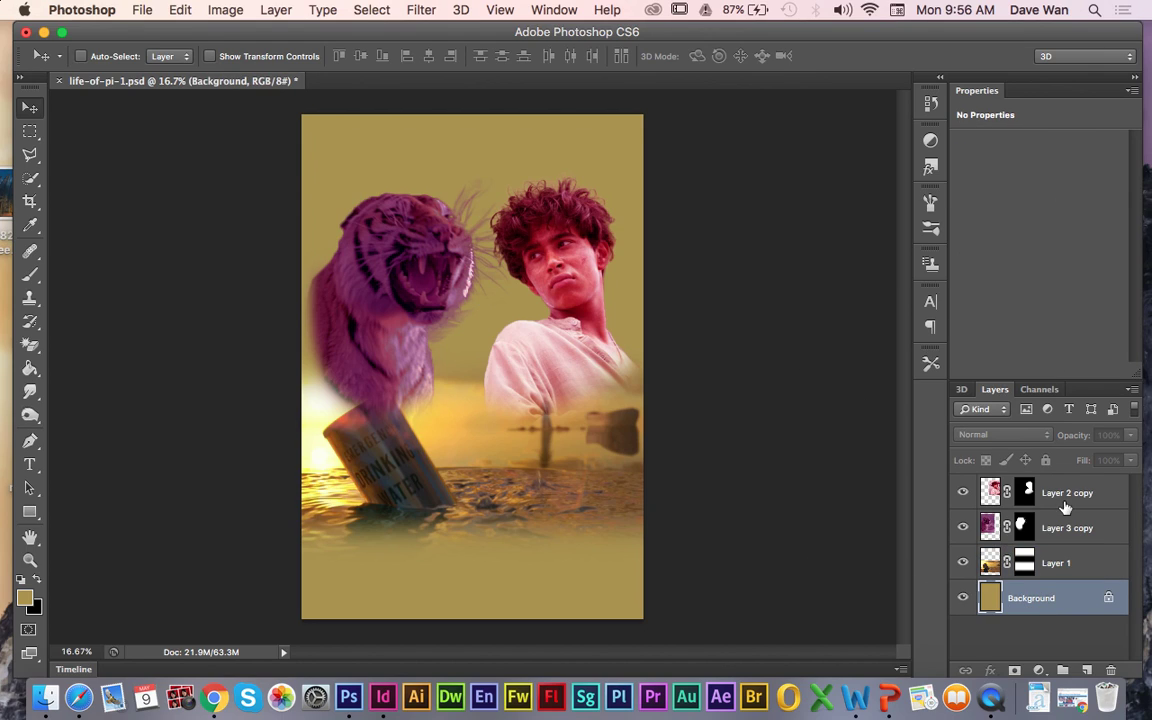
pyautogui.click(225, 10)
pyautogui.moveTo(255, 66)
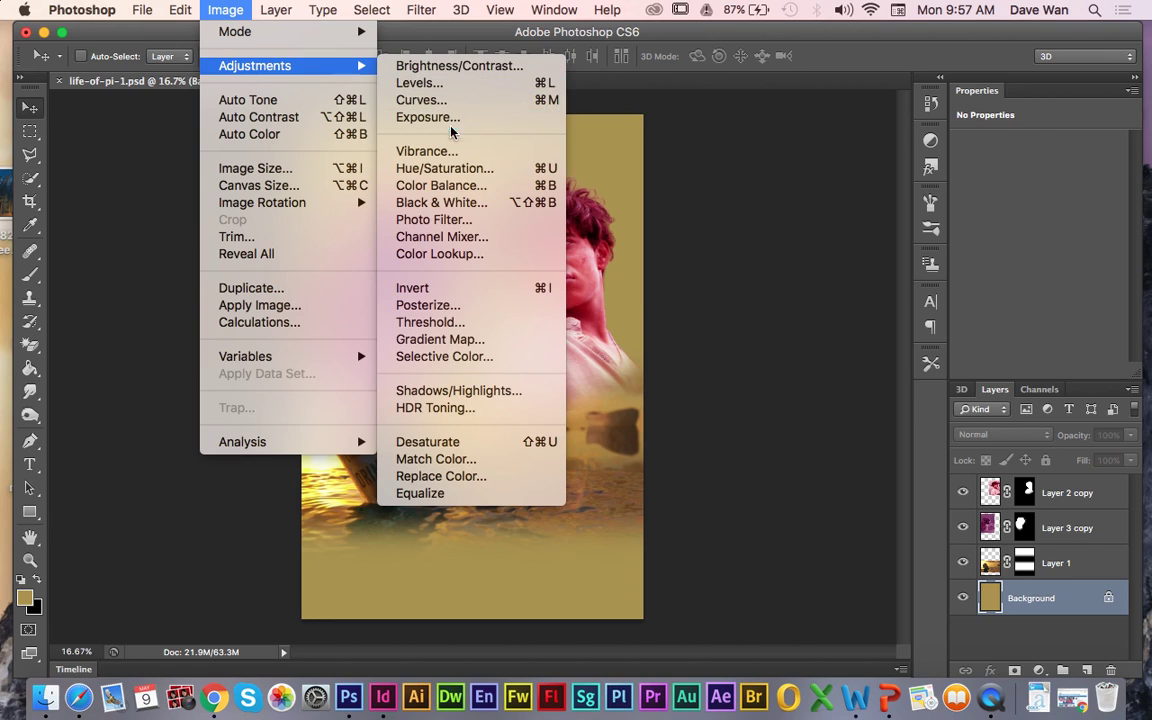
pyautogui.click(477, 186)
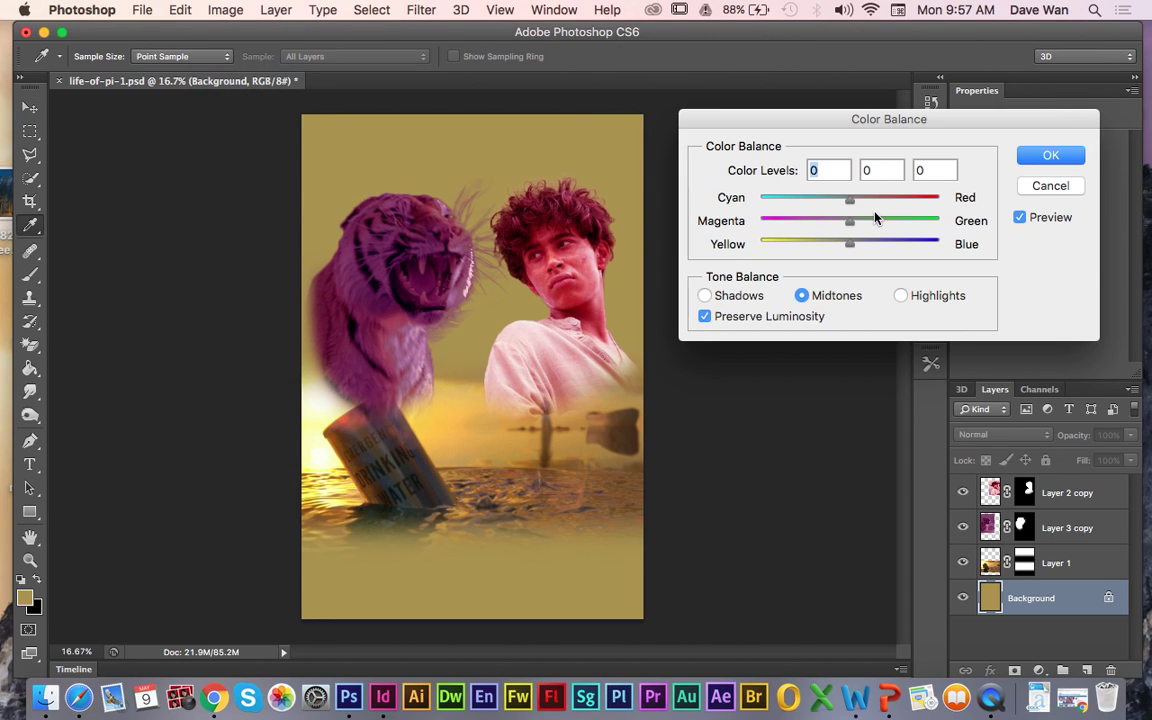
pyautogui.moveTo(897, 206); pyautogui.dragTo(859, 249)
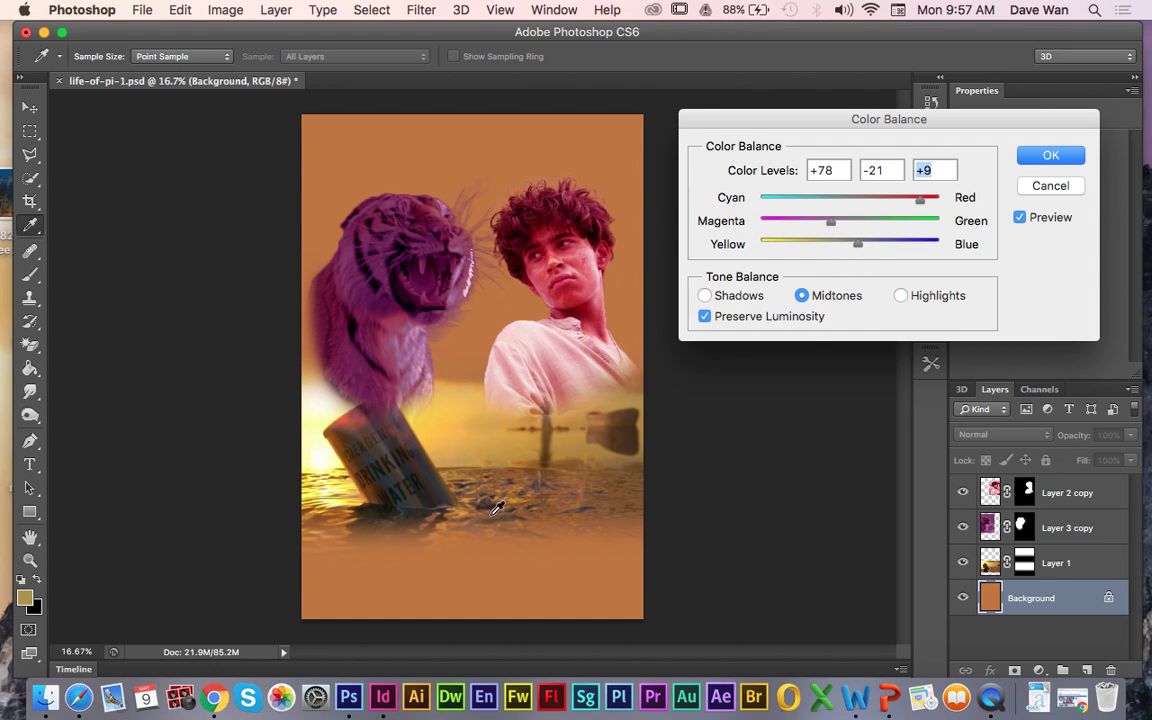
pyautogui.click(912, 299)
pyautogui.click(706, 296)
pyautogui.moveTo(851, 207); pyautogui.dragTo(878, 247)
pyautogui.click(1046, 157)
pyautogui.press('v')
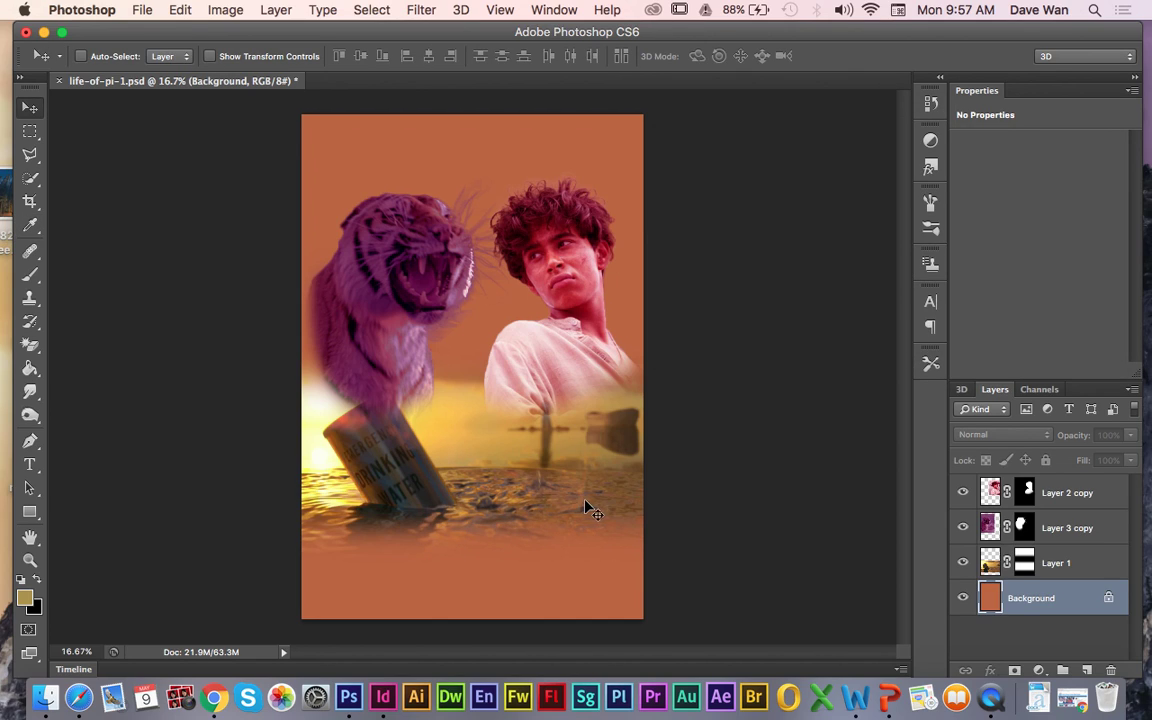
# Step: Sample the light orange of the sunset sky and fill the Background layer with it
pyautogui.click(30, 225)
pyautogui.moveTo(478, 416); pyautogui.dragTo(464, 384)
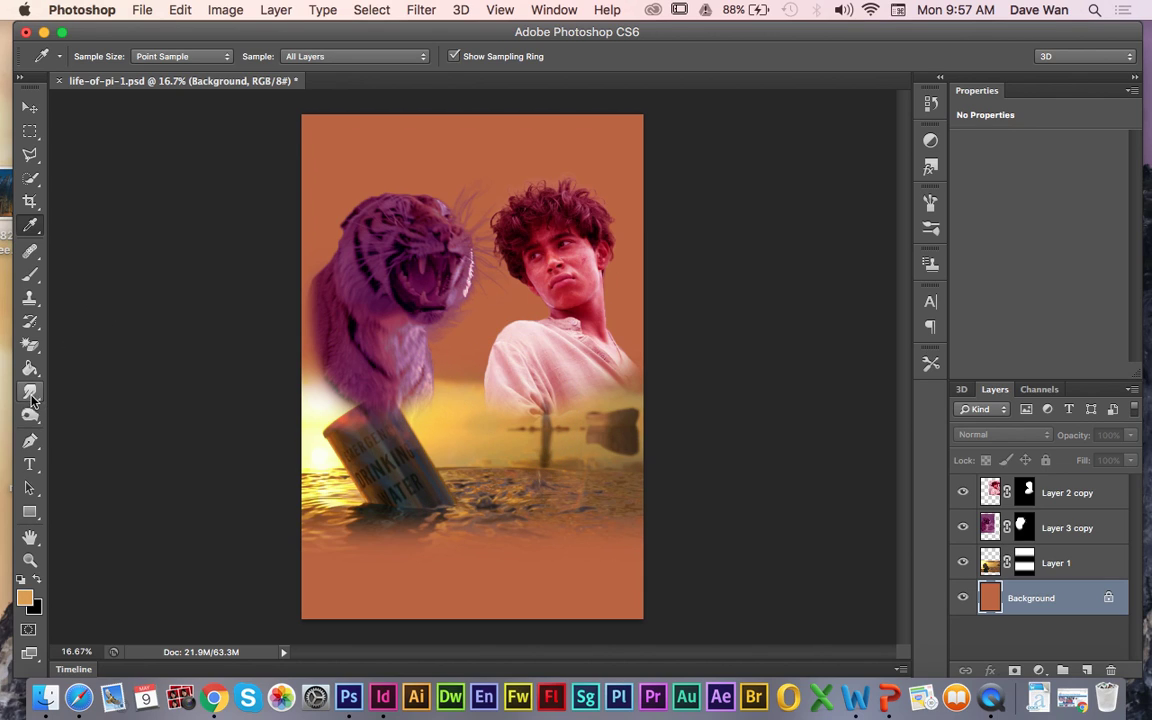
pyautogui.click(31, 369)
pyautogui.click(466, 352)
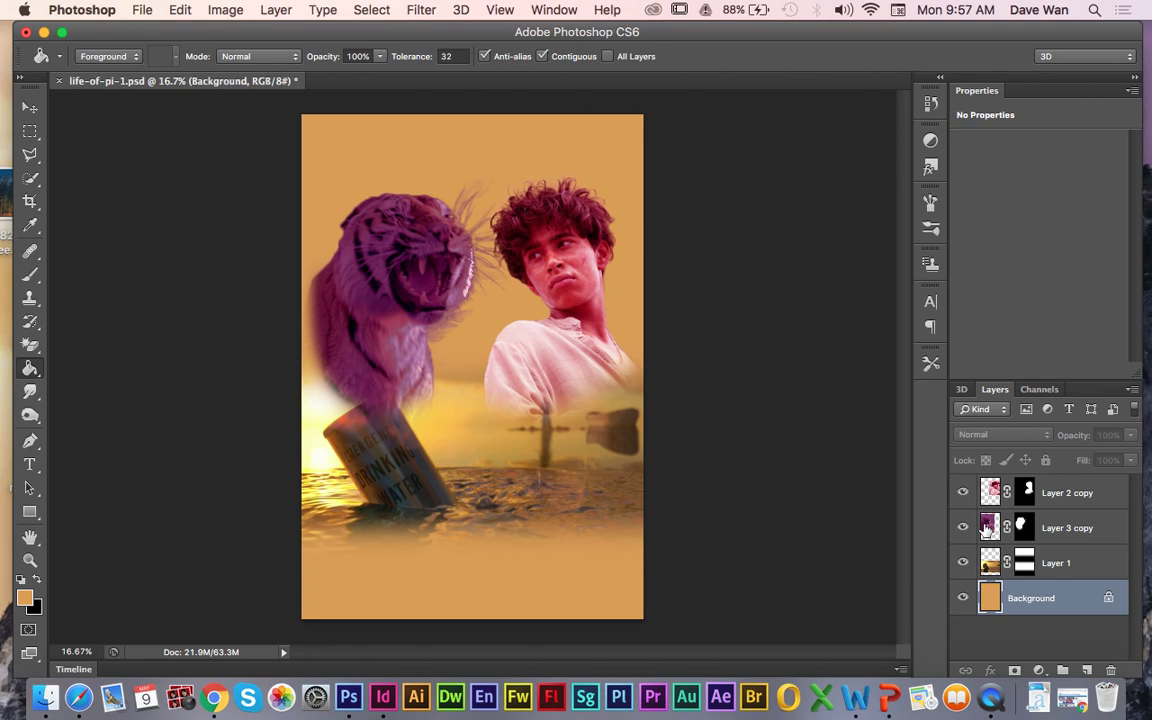
# Step: Apply Color Balance to the tiger on Layer 3 copy with midtone levels +49, +96 and +15
pyautogui.click(1060, 527)
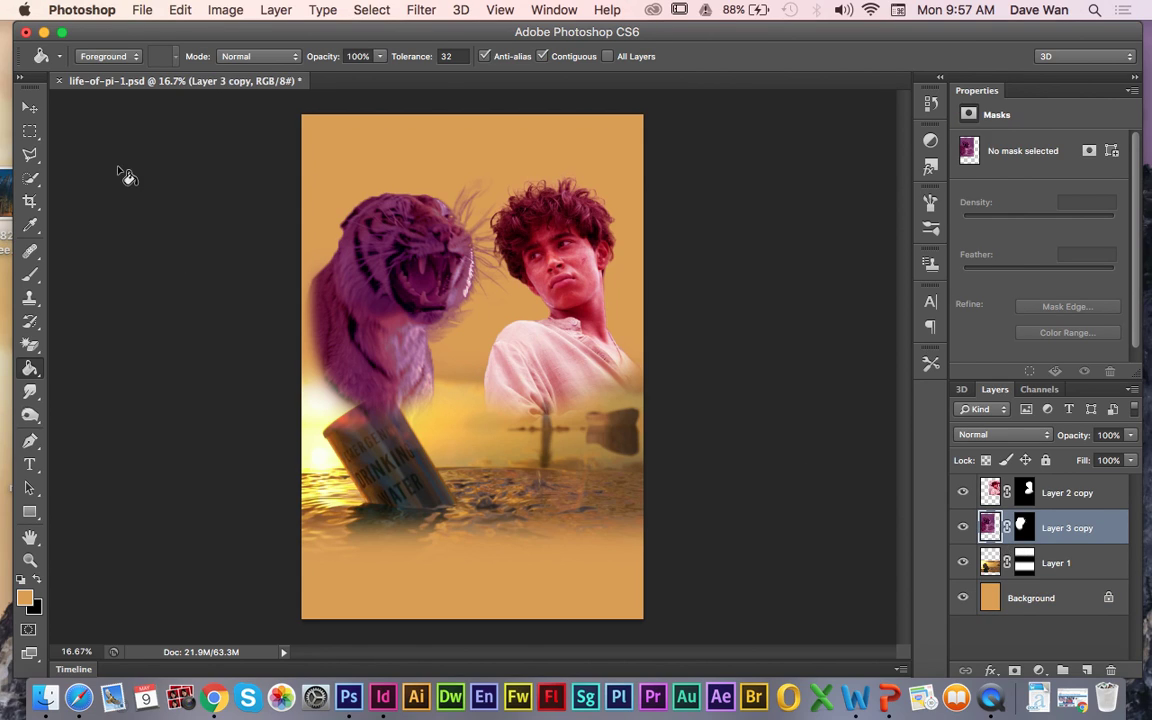
pyautogui.click(212, 10)
pyautogui.moveTo(255, 74)
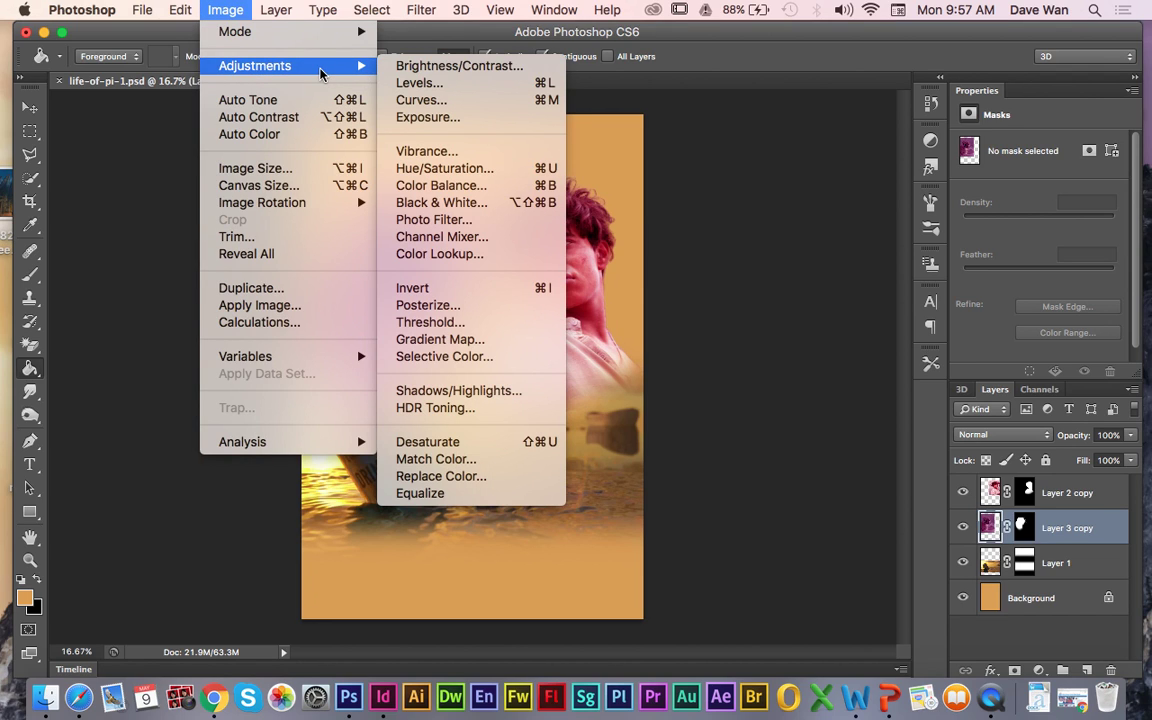
pyautogui.click(473, 187)
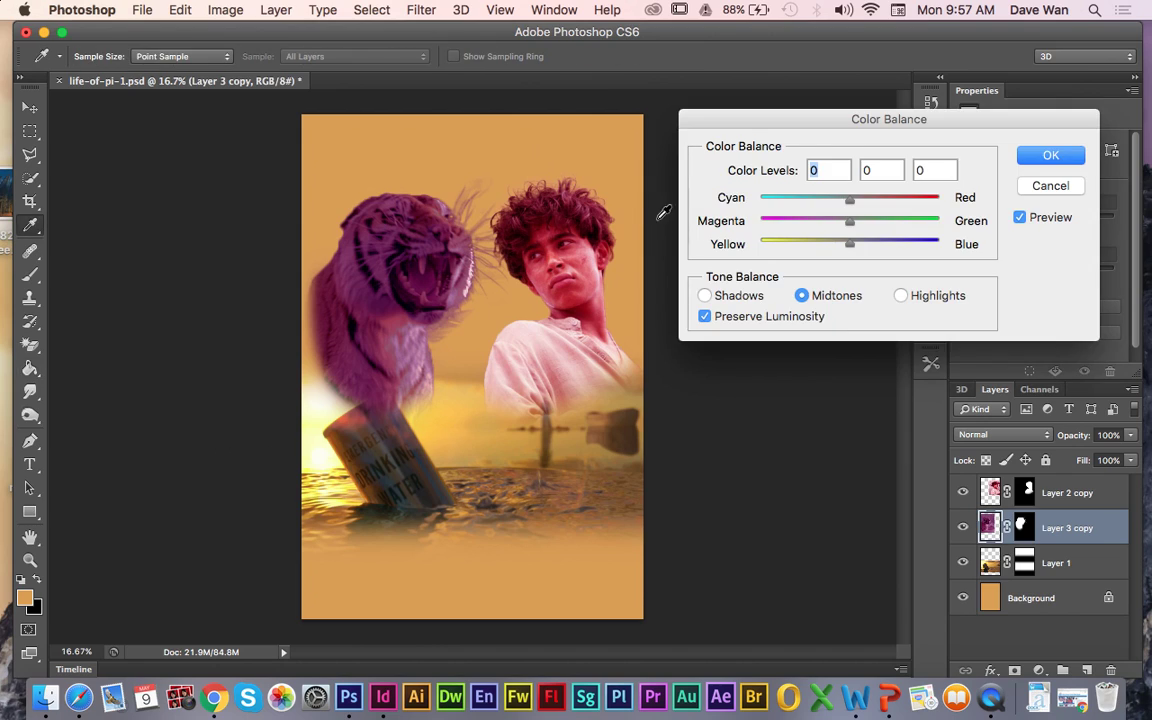
pyautogui.moveTo(850, 199); pyautogui.dragTo(910, 200)
pyautogui.moveTo(849, 222); pyautogui.dragTo(935, 222)
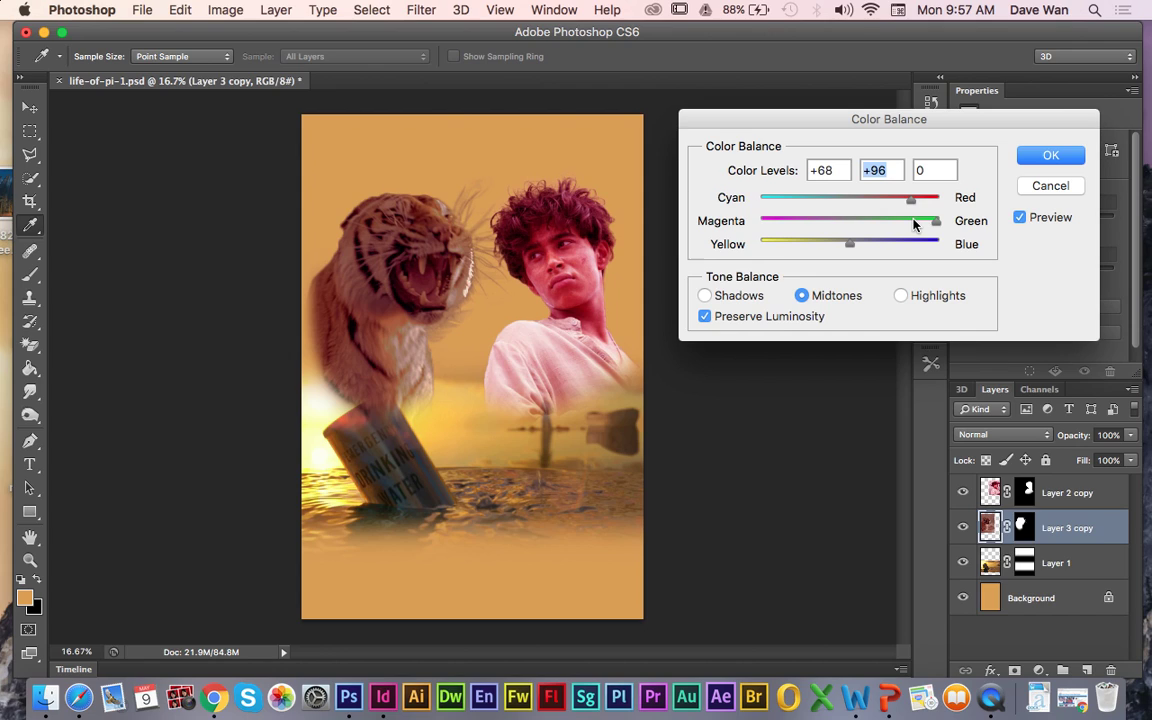
pyautogui.moveTo(838, 247); pyautogui.dragTo(866, 248)
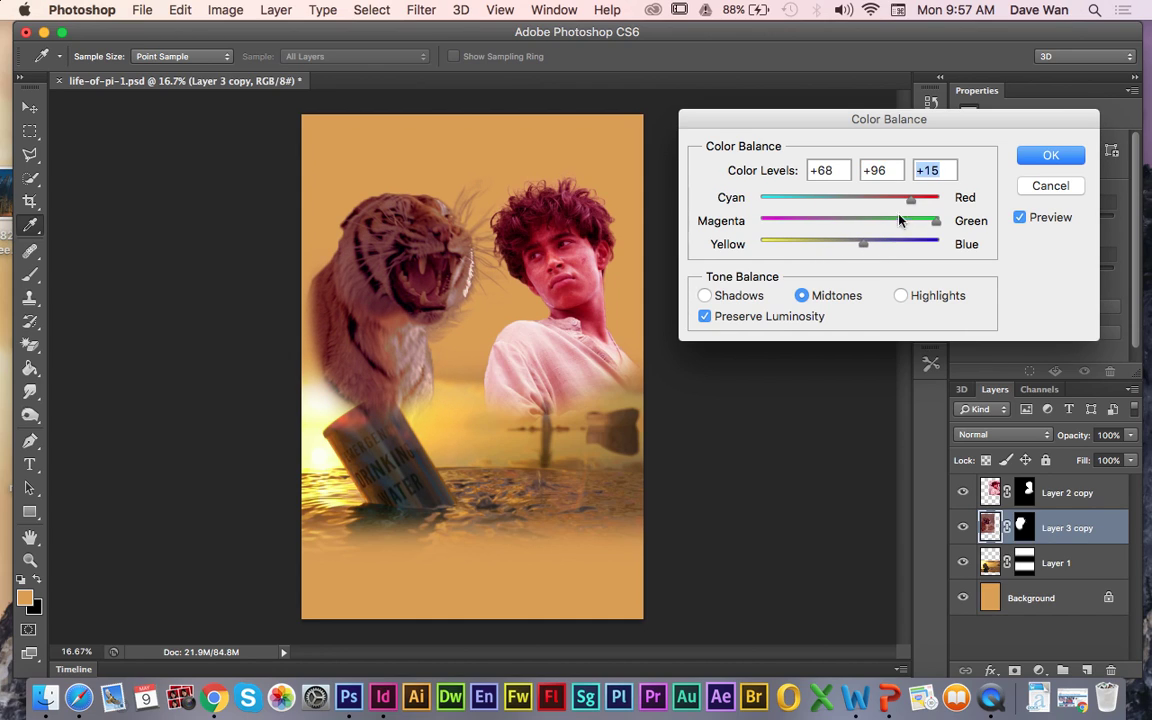
pyautogui.moveTo(905, 199)
pyautogui.mouseDown()
pyautogui.moveTo(877, 200)
pyautogui.moveTo(897, 205)
pyautogui.mouseUp()
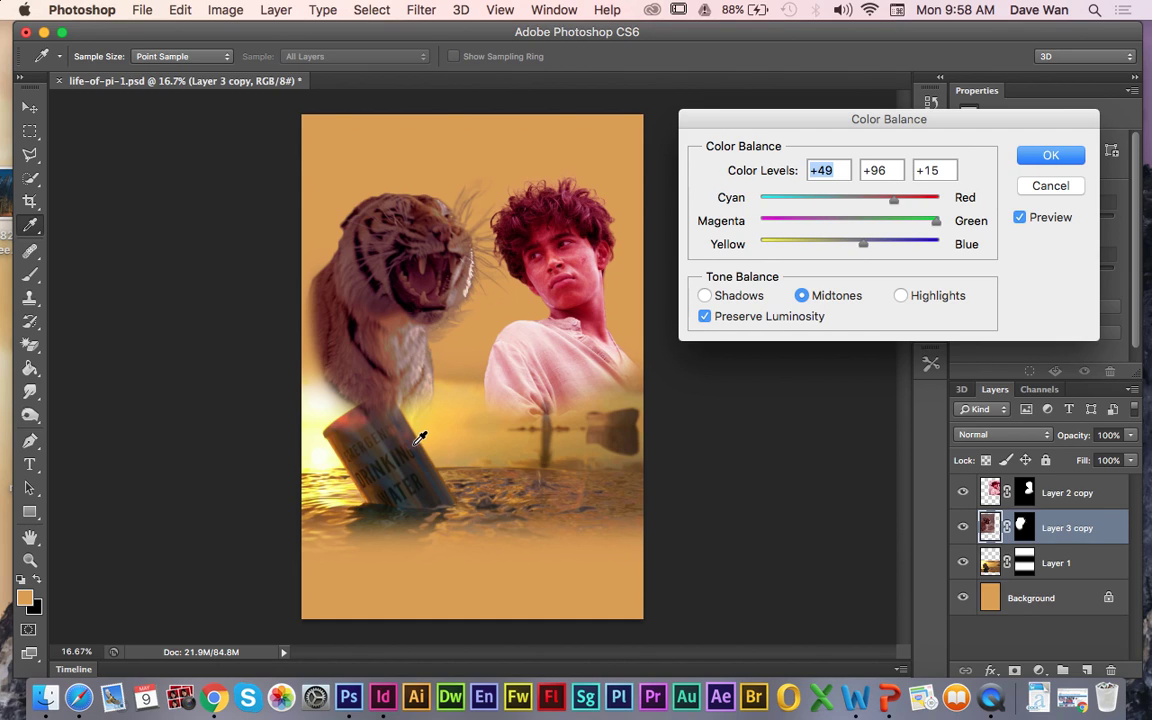
pyautogui.click(1035, 160)
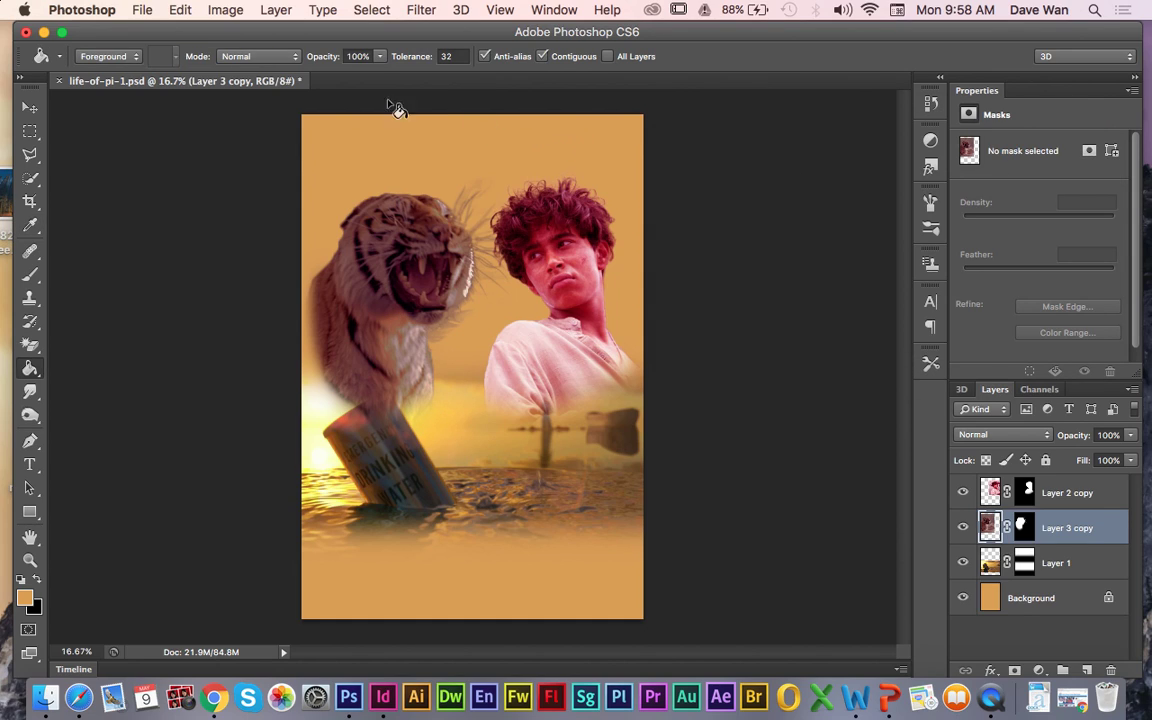
# Step: Apply Brightness/Contrast to the tiger on Layer 3 copy, raising both its brightness and its contrast
pyautogui.click(225, 10)
pyautogui.moveTo(240, 66)
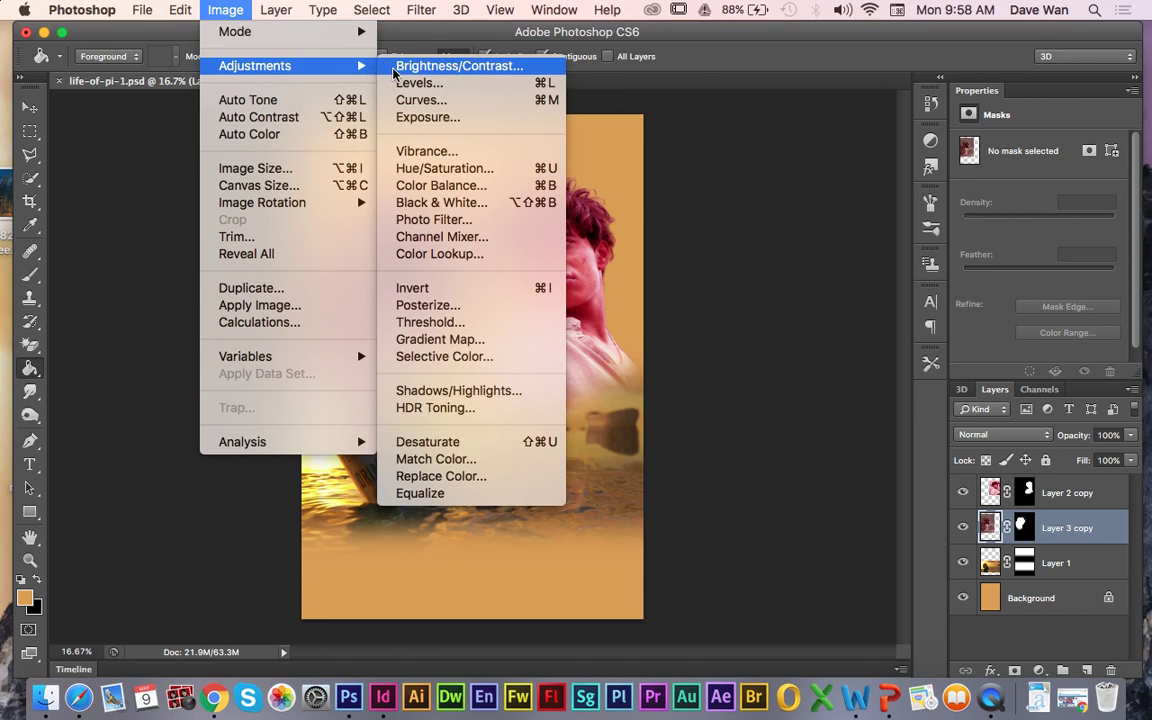
pyautogui.click(360, 66)
pyautogui.moveTo(932, 256); pyautogui.dragTo(977, 245)
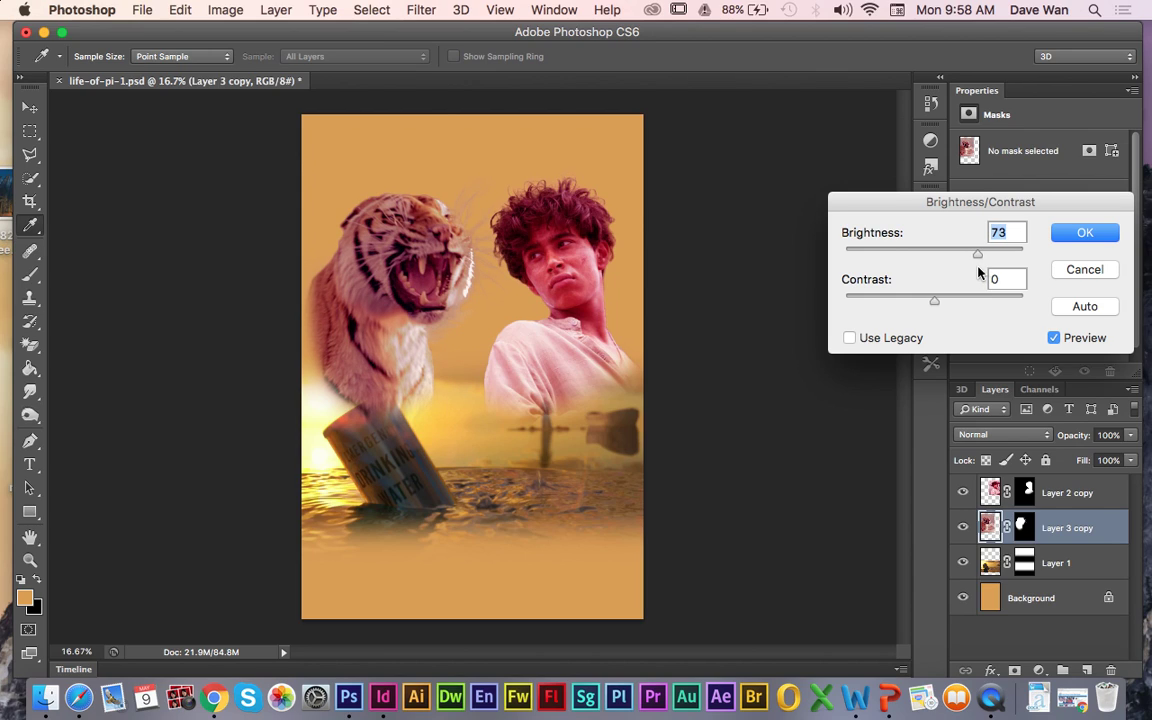
pyautogui.moveTo(936, 302)
pyautogui.mouseDown()
pyautogui.moveTo(975, 303)
pyautogui.moveTo(924, 309)
pyautogui.mouseUp()
pyautogui.moveTo(980, 258); pyautogui.dragTo(983, 258)
pyautogui.moveTo(921, 305); pyautogui.dragTo(948, 306)
pyautogui.click(1078, 234)
# Step: Apply Color Balance to the tiger on Layer 3 copy with midtone levels -38, +1 and -13
pyautogui.click(228, 10)
pyautogui.moveTo(222, 65)
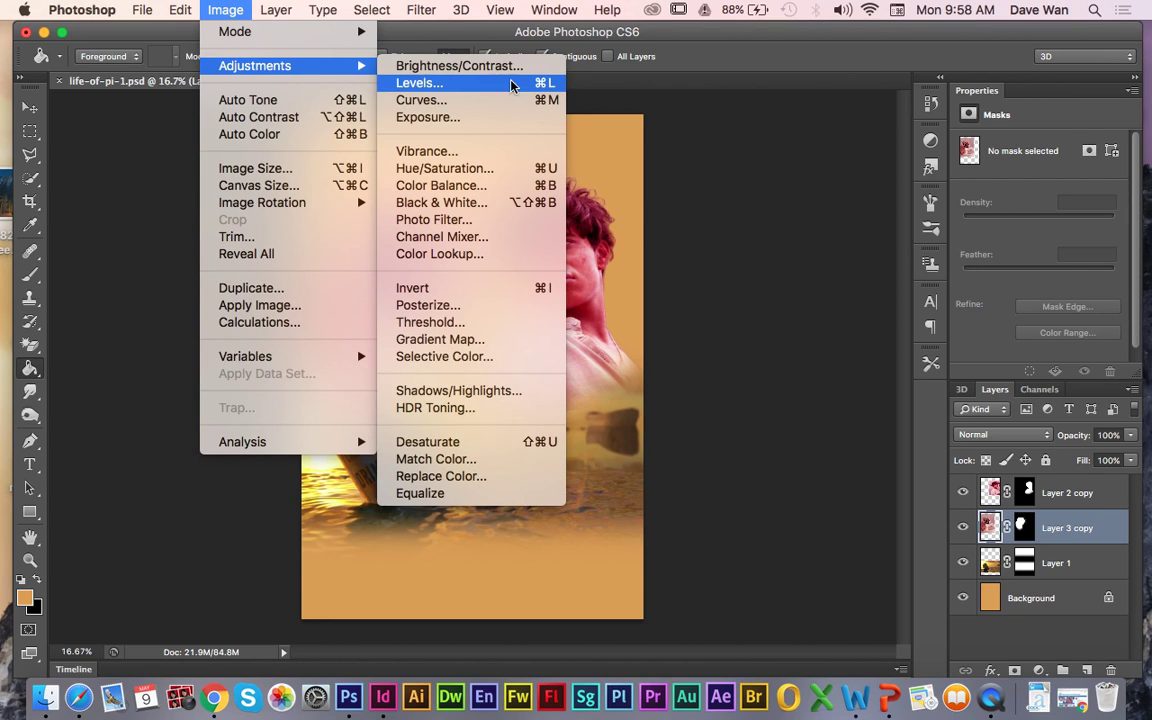
pyautogui.click(507, 198)
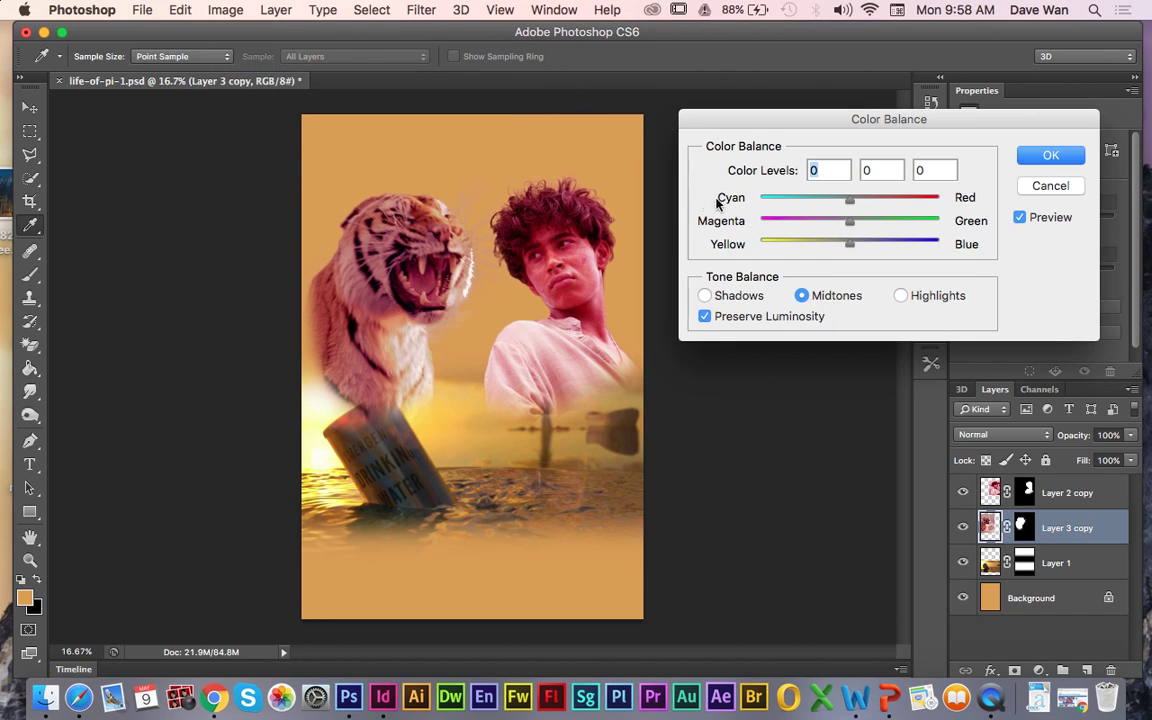
pyautogui.moveTo(850, 199); pyautogui.dragTo(838, 246)
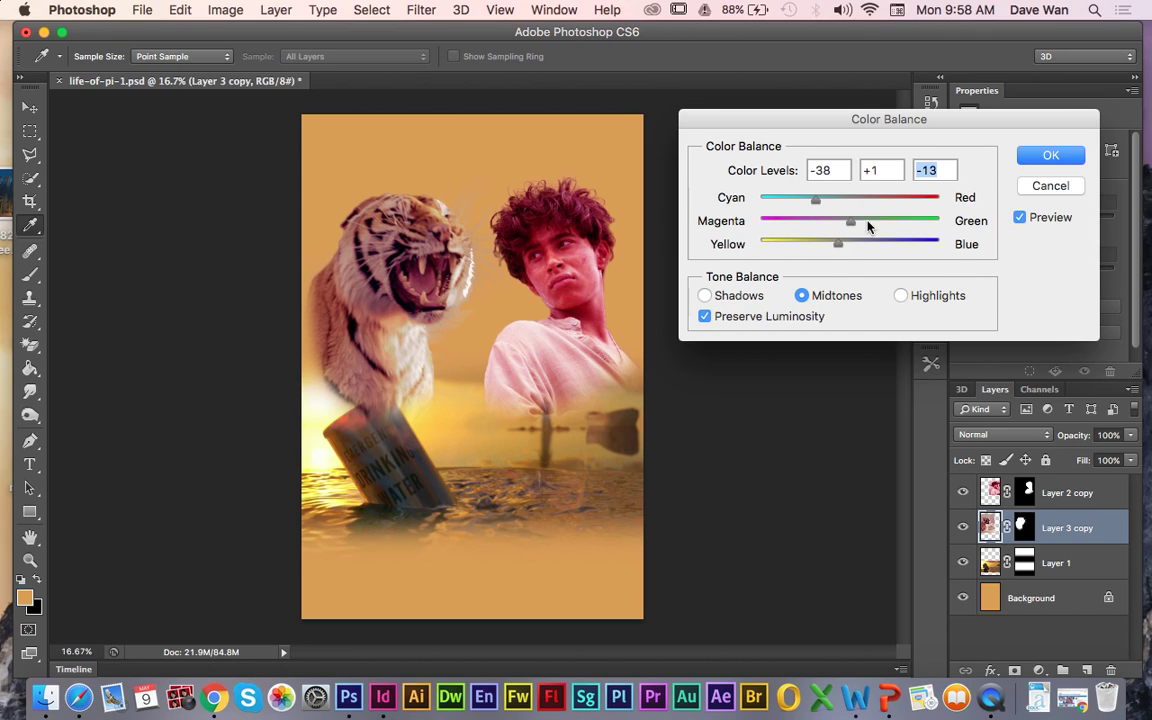
pyautogui.click(1058, 156)
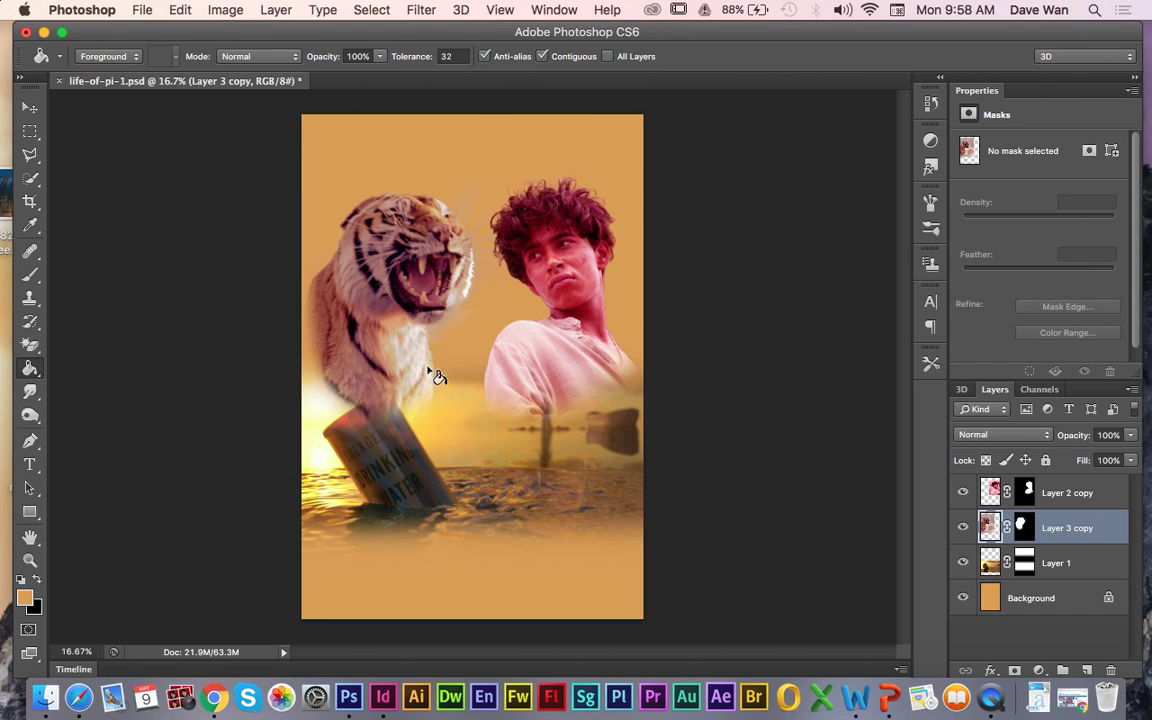
# Step: Apply Color Balance to the sea on Layer 1 with midtone levels -15, -14 and +21
pyautogui.click(990, 562)
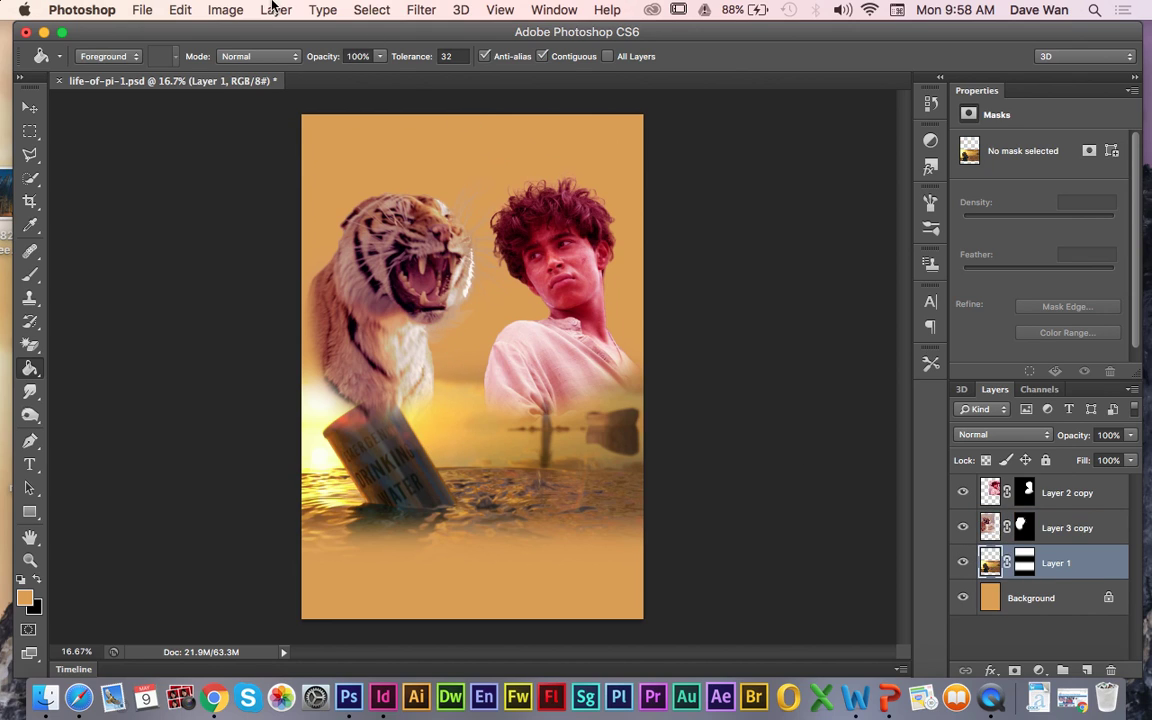
pyautogui.click(225, 9)
pyautogui.moveTo(257, 65)
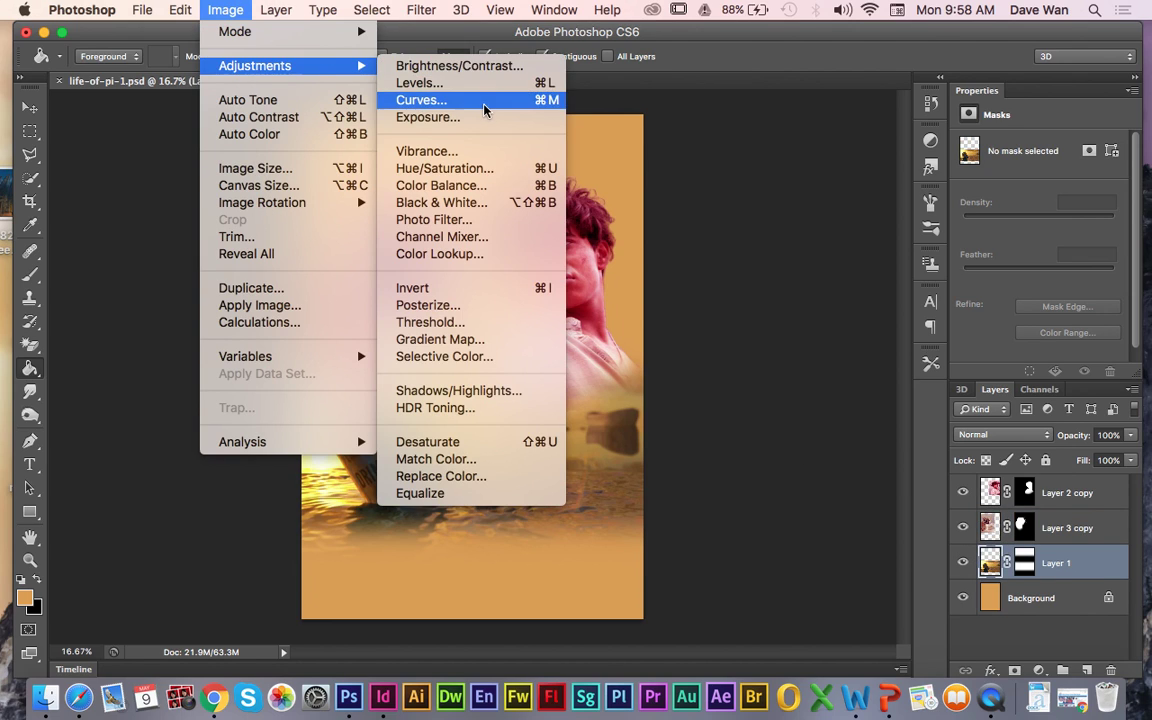
pyautogui.click(478, 187)
pyautogui.moveTo(850, 243); pyautogui.dragTo(869, 246)
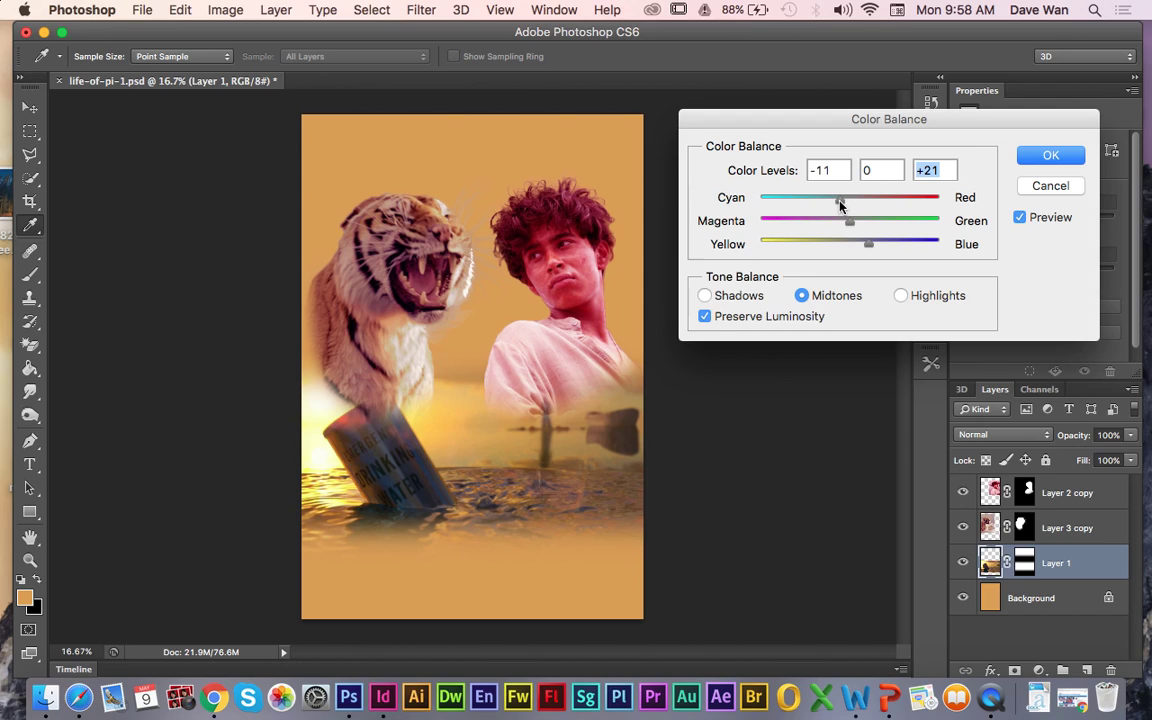
pyautogui.moveTo(838, 206)
pyautogui.mouseDown()
pyautogui.moveTo(851, 226)
pyautogui.moveTo(837, 228)
pyautogui.mouseUp()
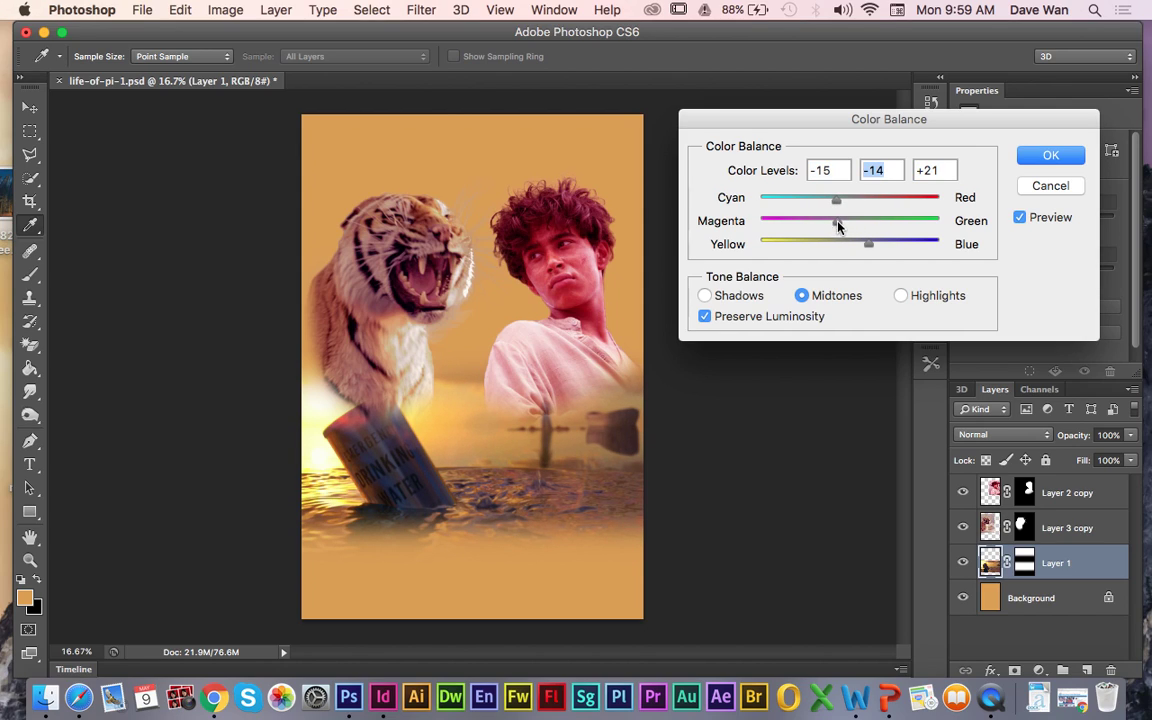
pyautogui.press('Return')
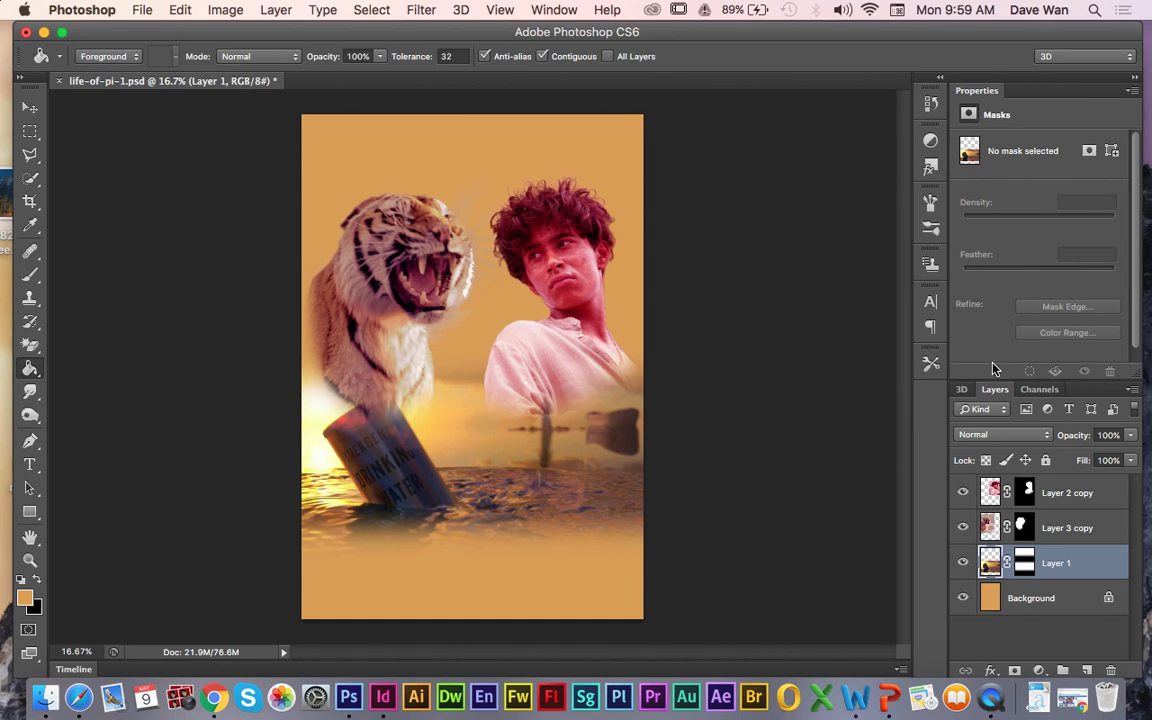
# Step: Open Color Balance for the boy on Layer 2 copy and set the midtone levels to -95, +7 and +18
pyautogui.click(1002, 486)
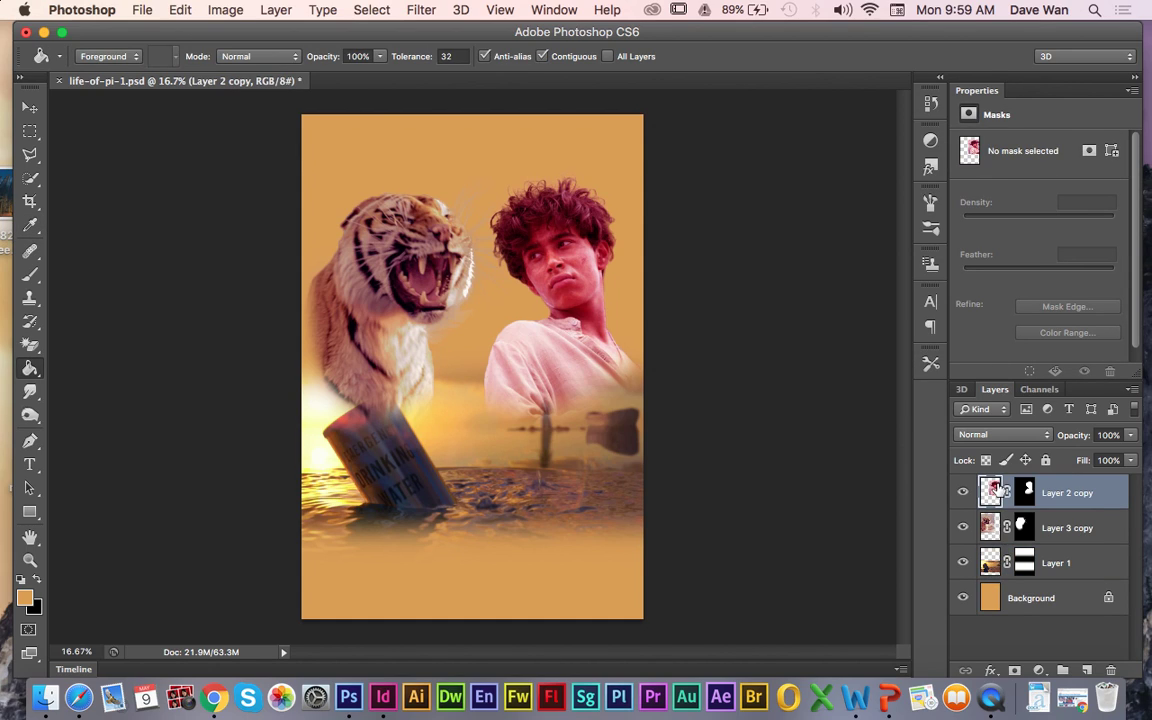
pyautogui.click(222, 12)
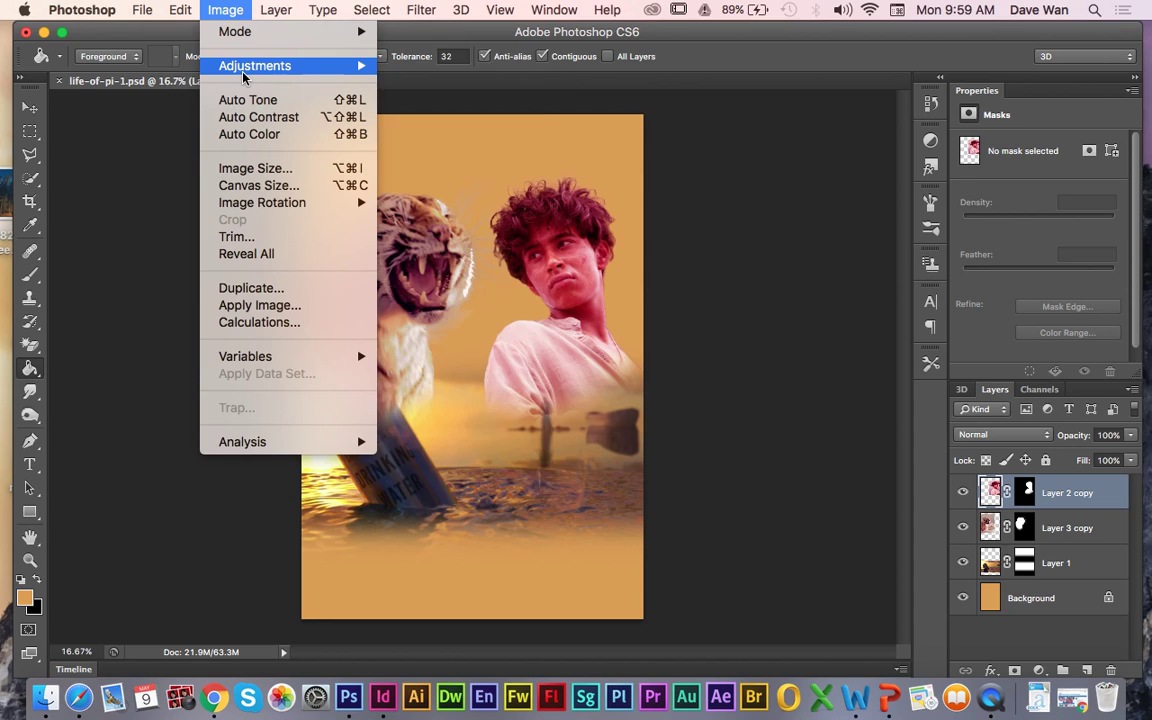
pyautogui.moveTo(222, 66)
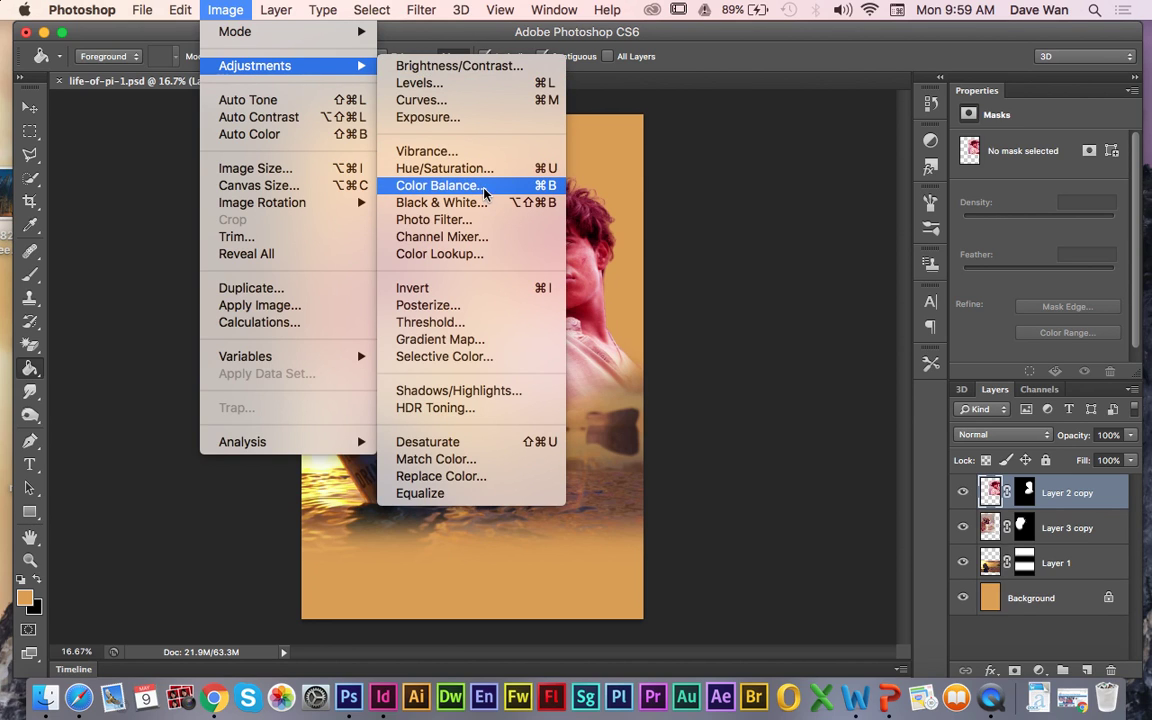
pyautogui.click(440, 185)
pyautogui.moveTo(850, 200); pyautogui.dragTo(889, 205)
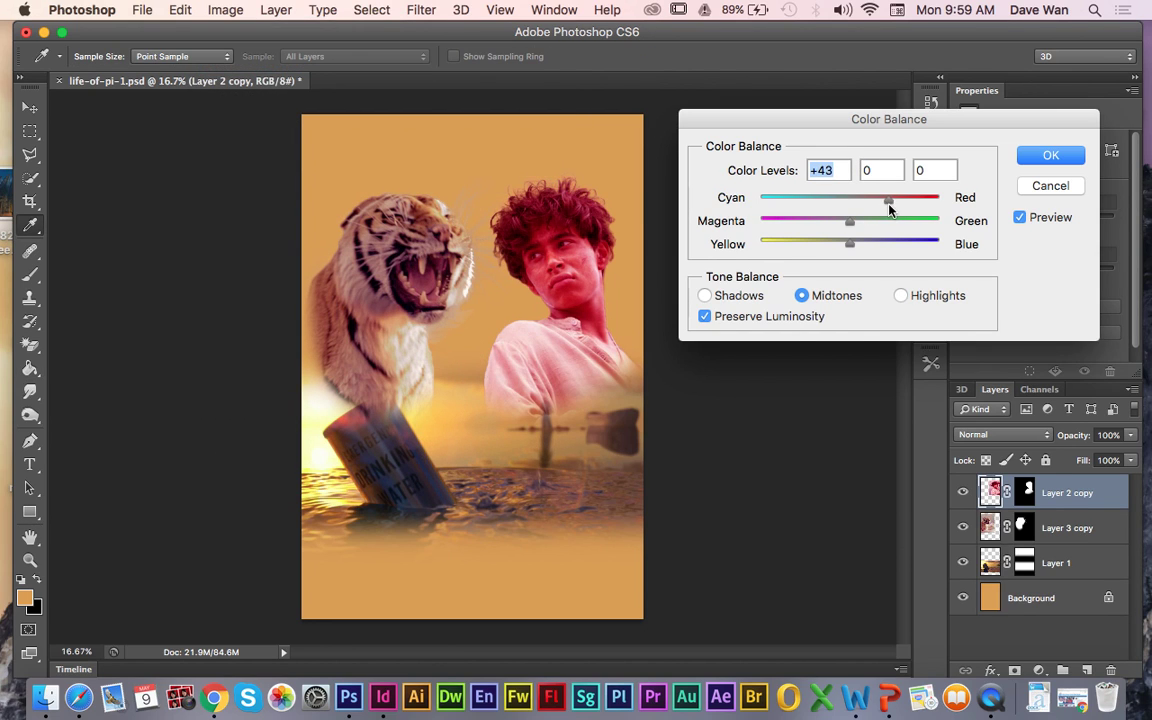
pyautogui.moveTo(799, 204); pyautogui.dragTo(857, 230)
pyautogui.moveTo(785, 212); pyautogui.dragTo(782, 205)
pyautogui.moveTo(851, 246)
pyautogui.mouseDown()
pyautogui.moveTo(884, 249)
pyautogui.moveTo(866, 249)
pyautogui.mouseUp()
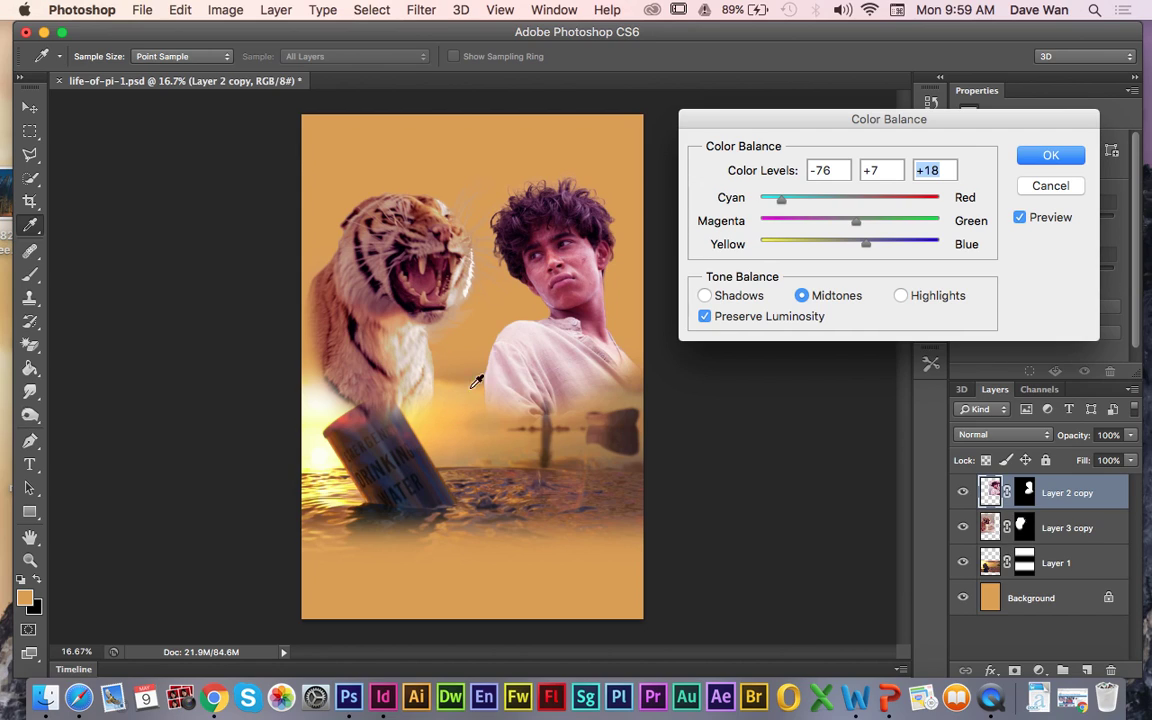
pyautogui.moveTo(781, 199)
pyautogui.mouseDown()
pyautogui.moveTo(797, 203)
pyautogui.moveTo(765, 204)
pyautogui.mouseUp()
pyautogui.click(765, 204)
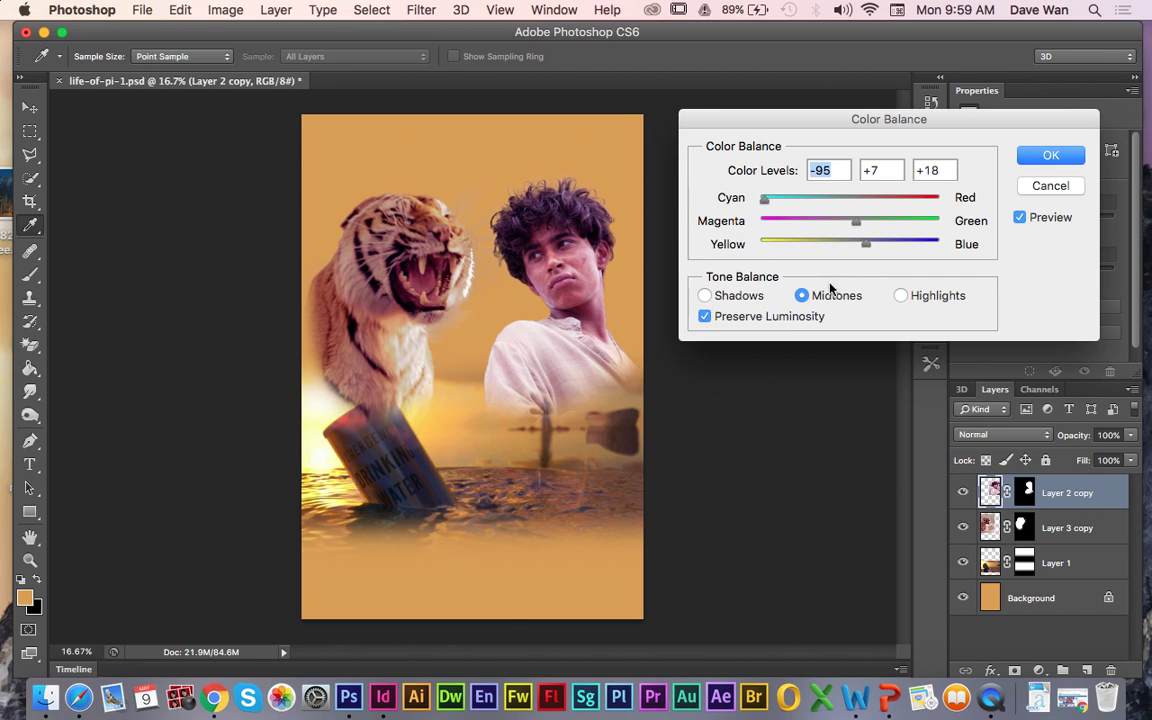
# Step: Shift the boy's shadow levels, set the highlight levels to 0, 0 and -17, and apply the Color Balance
pyautogui.click(737, 297)
pyautogui.moveTo(851, 200); pyautogui.dragTo(819, 247)
pyautogui.click(897, 295)
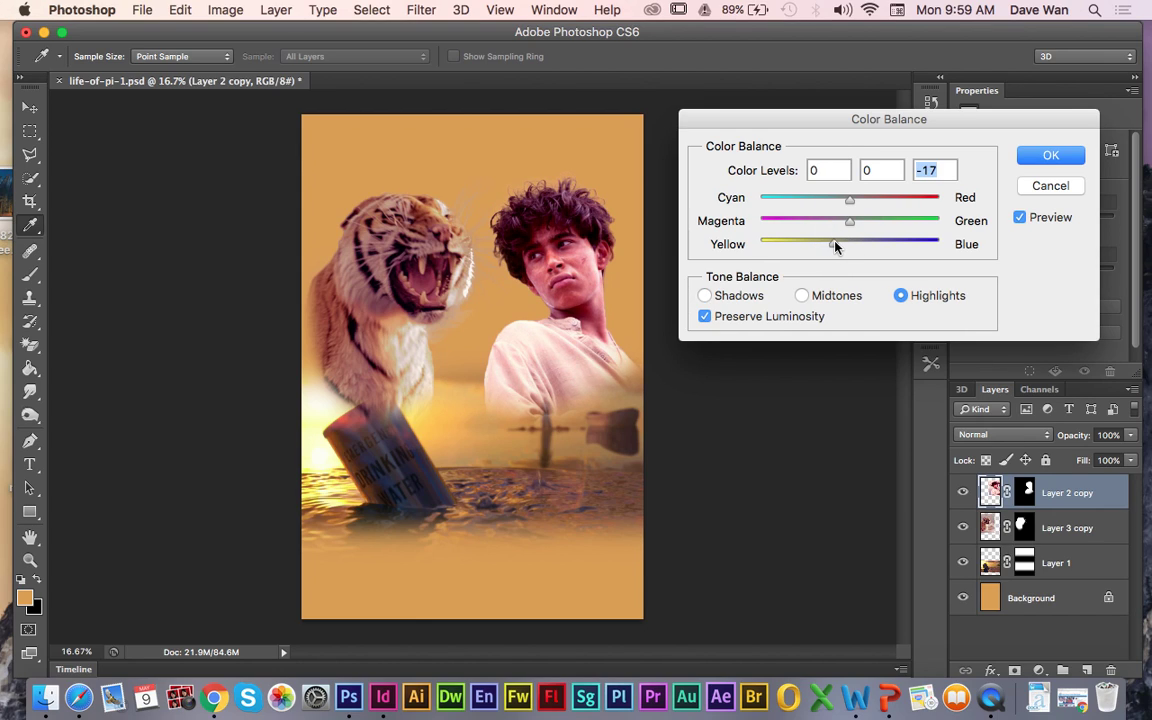
pyautogui.click(1049, 157)
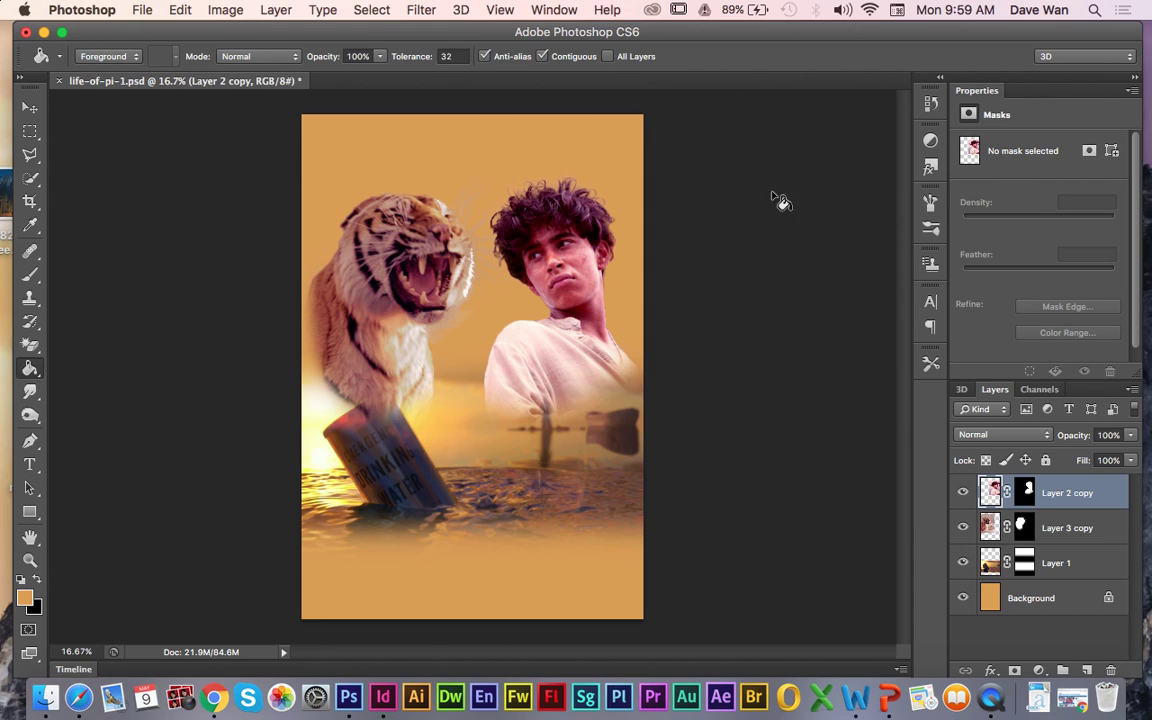
# Step: Apply Brightness/Contrast to the boy on Layer 2 copy with brightness 24 and contrast 8
pyautogui.click(225, 10)
pyautogui.moveTo(255, 65)
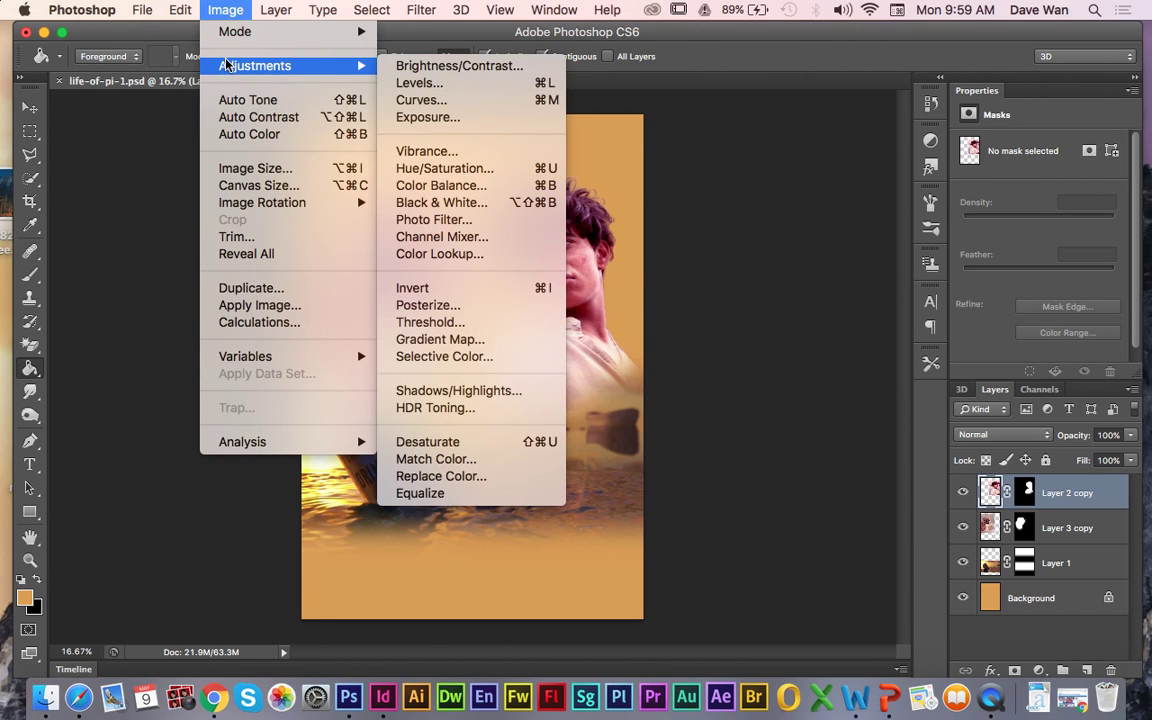
pyautogui.click(460, 65)
pyautogui.moveTo(936, 257)
pyautogui.mouseDown()
pyautogui.moveTo(972, 257)
pyautogui.moveTo(948, 258)
pyautogui.mouseUp()
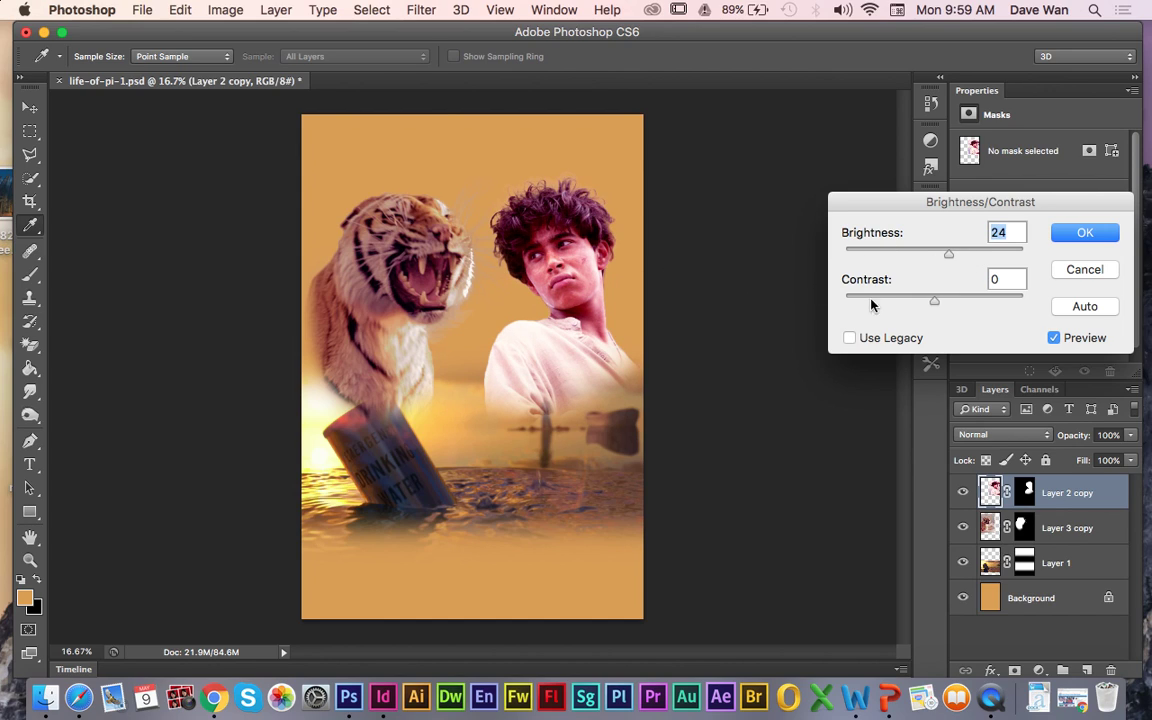
pyautogui.moveTo(936, 305)
pyautogui.mouseDown()
pyautogui.moveTo(959, 306)
pyautogui.moveTo(918, 308)
pyautogui.moveTo(964, 308)
pyautogui.moveTo(941, 307)
pyautogui.mouseUp()
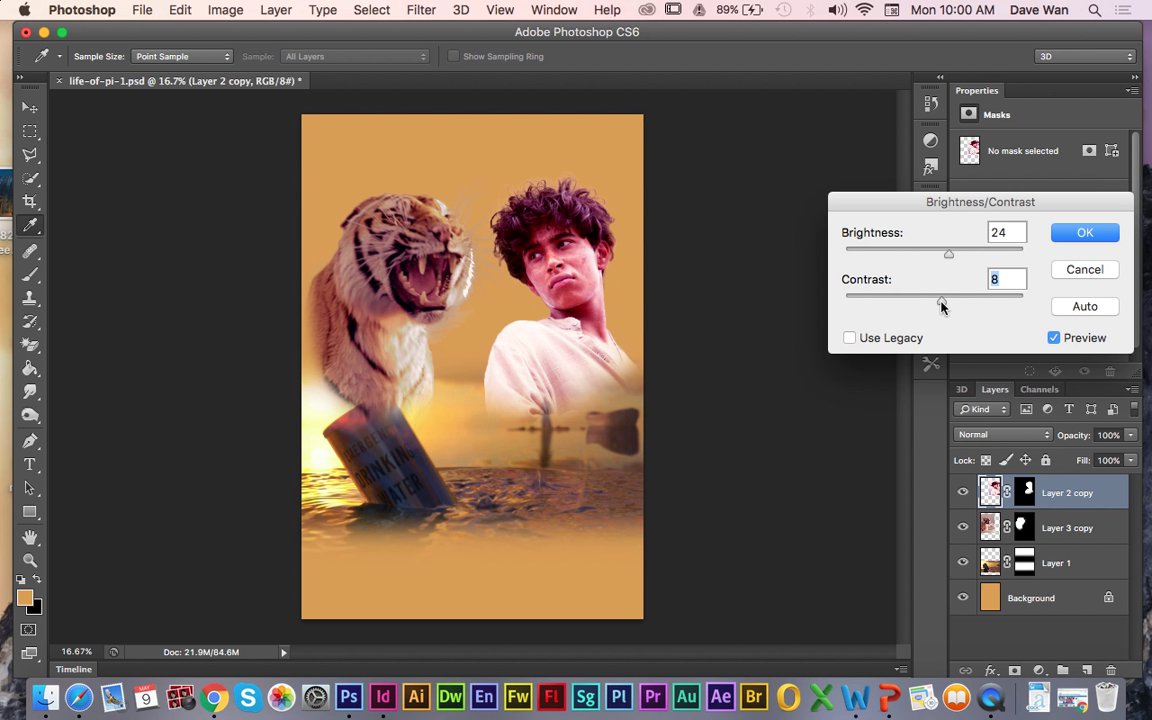
pyautogui.click(1085, 233)
pyautogui.press('g')
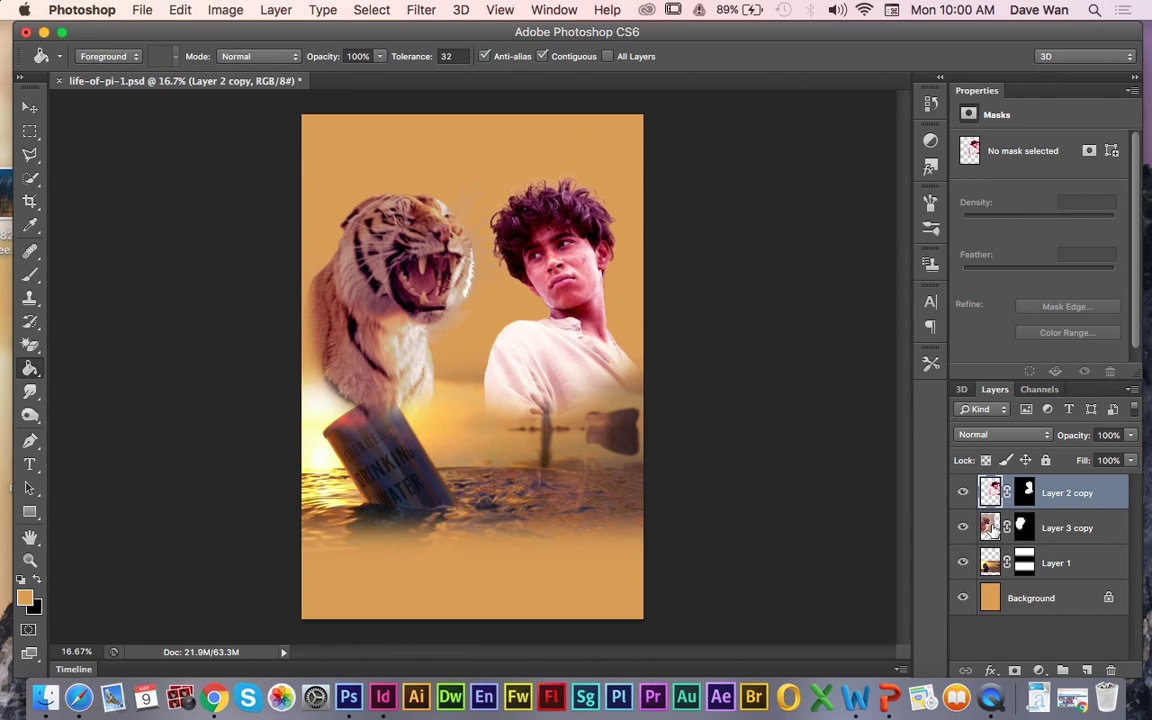
# Step: Apply Color Balance to the tiger on Layer 3 copy with shifted shadow levels and highlight levels 0, 0 and -16
pyautogui.click(989, 528)
pyautogui.click(205, 12)
pyautogui.moveTo(235, 68)
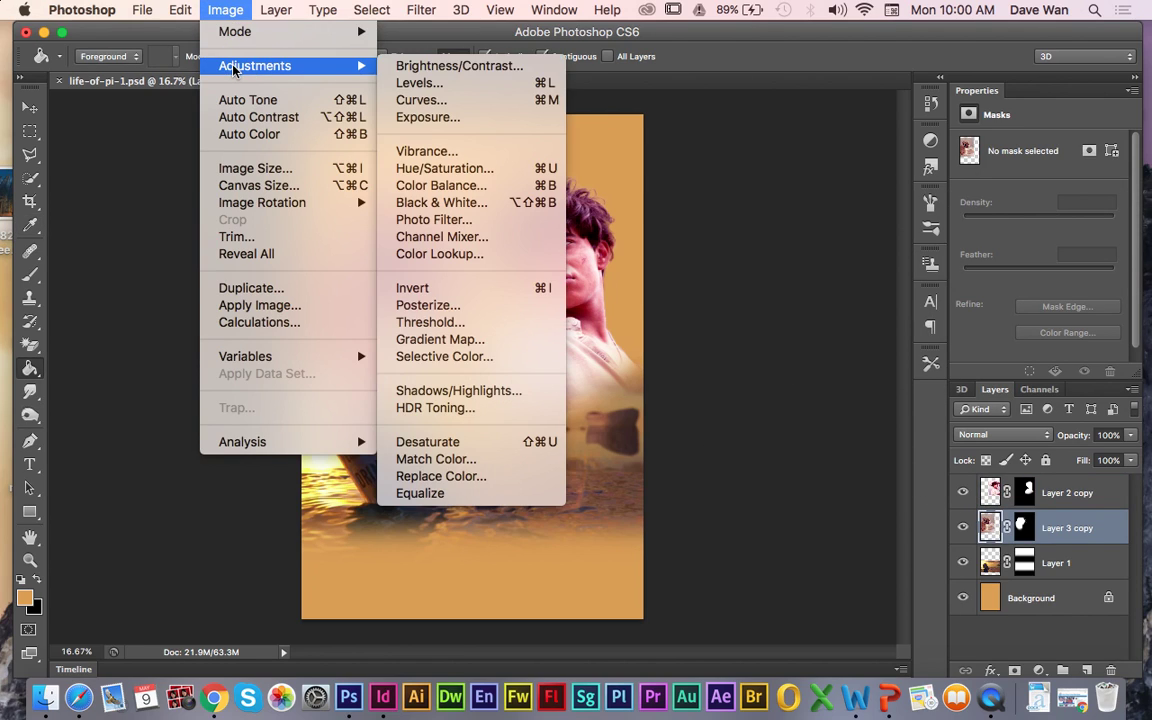
pyautogui.click(462, 184)
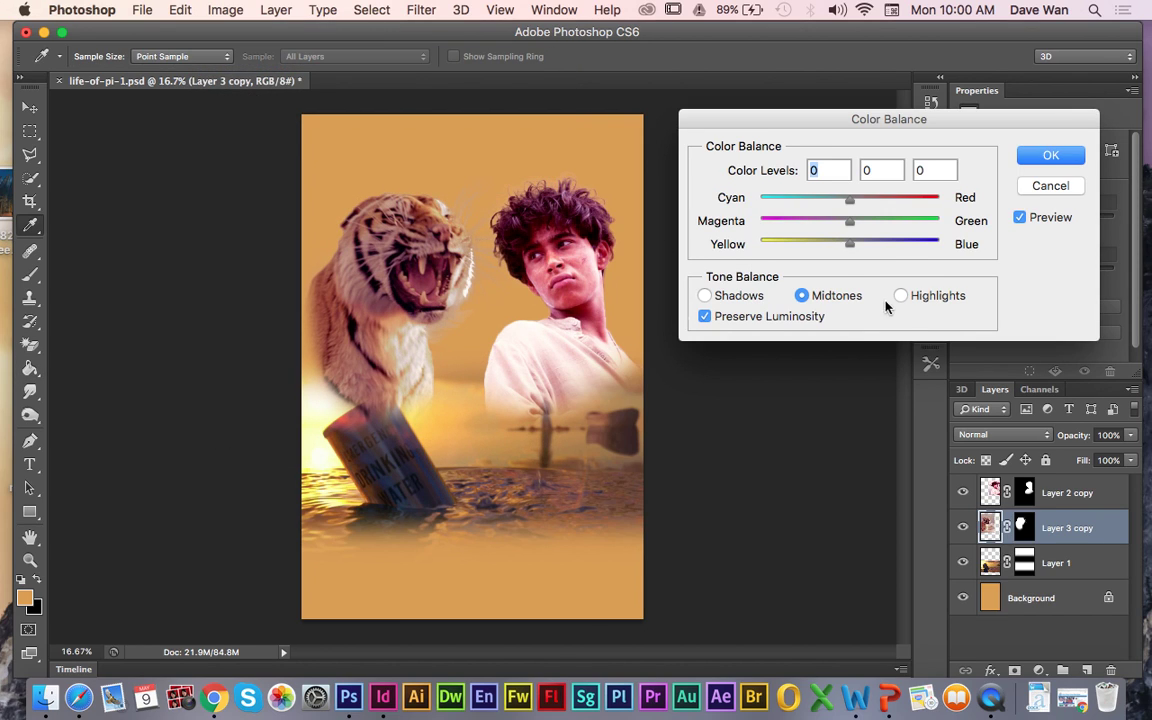
pyautogui.click(899, 296)
pyautogui.click(762, 297)
pyautogui.moveTo(849, 200); pyautogui.dragTo(841, 248)
pyautogui.click(900, 296)
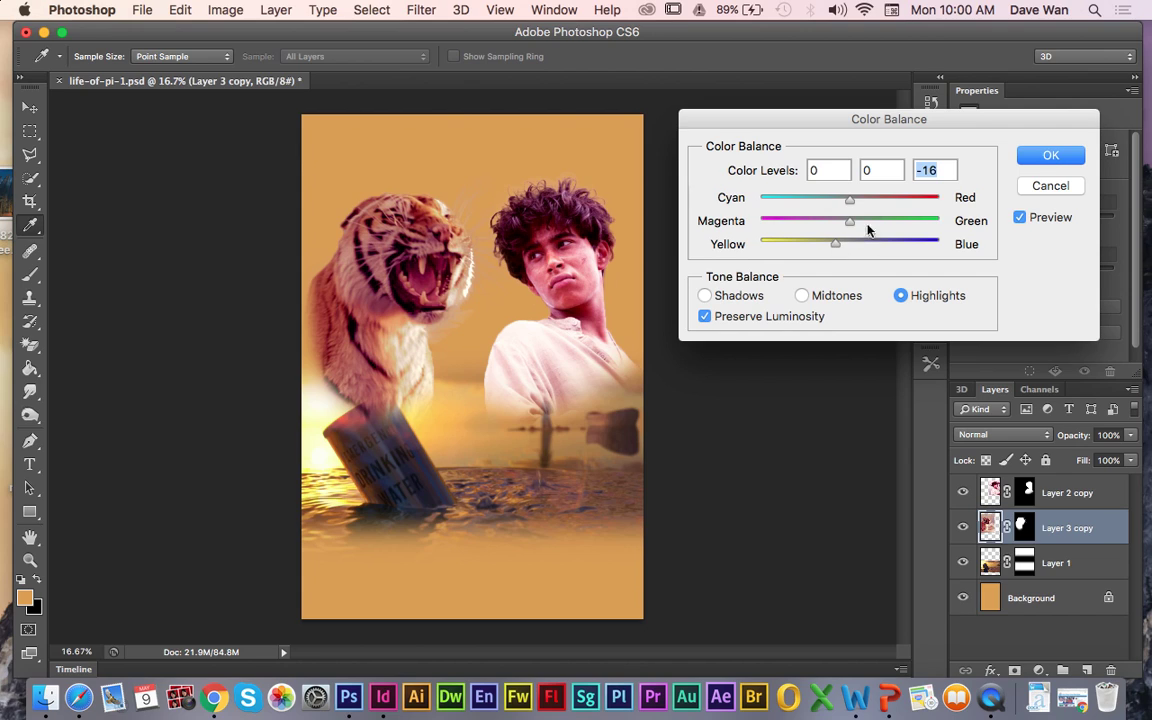
pyautogui.click(1050, 157)
# Step: Hide and show Layer 2 copy, Layer 3 copy and Layer 1 in turn to examine each layer's contribution
pyautogui.click(964, 492)
pyautogui.click(964, 492)
pyautogui.click(964, 527)
pyautogui.click(964, 527)
pyautogui.click(964, 563)
pyautogui.click(964, 563)
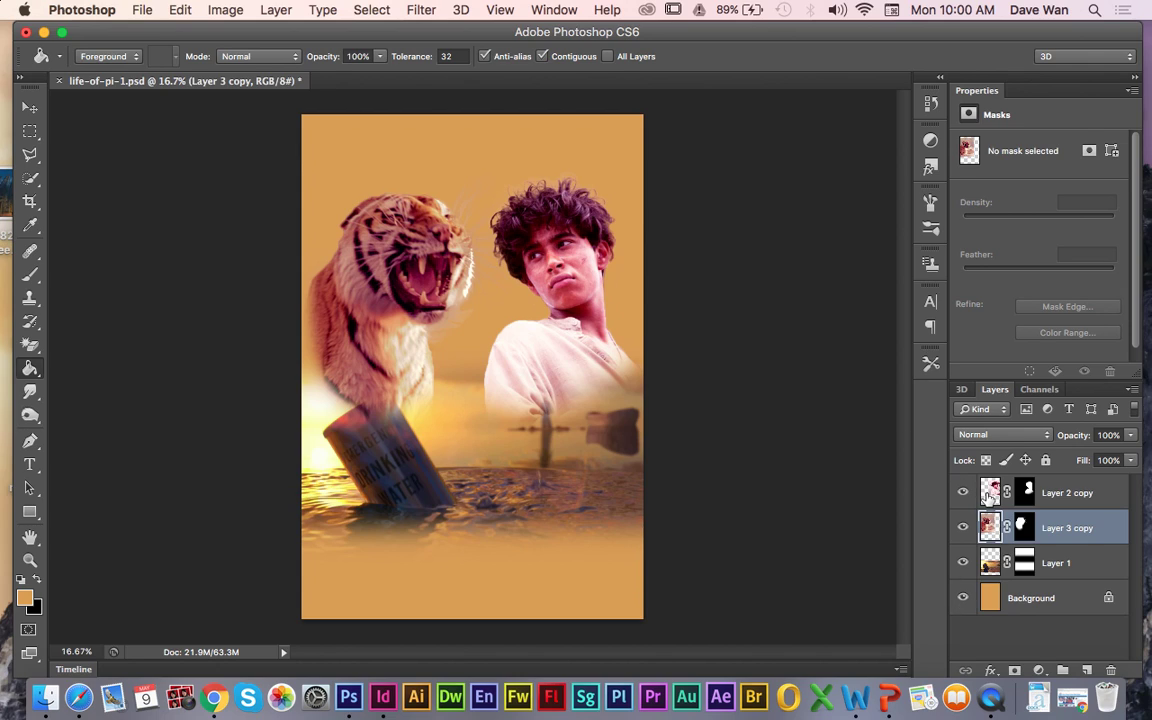
# Step: Add a Brightness/Contrast adjustment layer above Layer 2 copy with brightness 11 and contrast -4
pyautogui.click(986, 495)
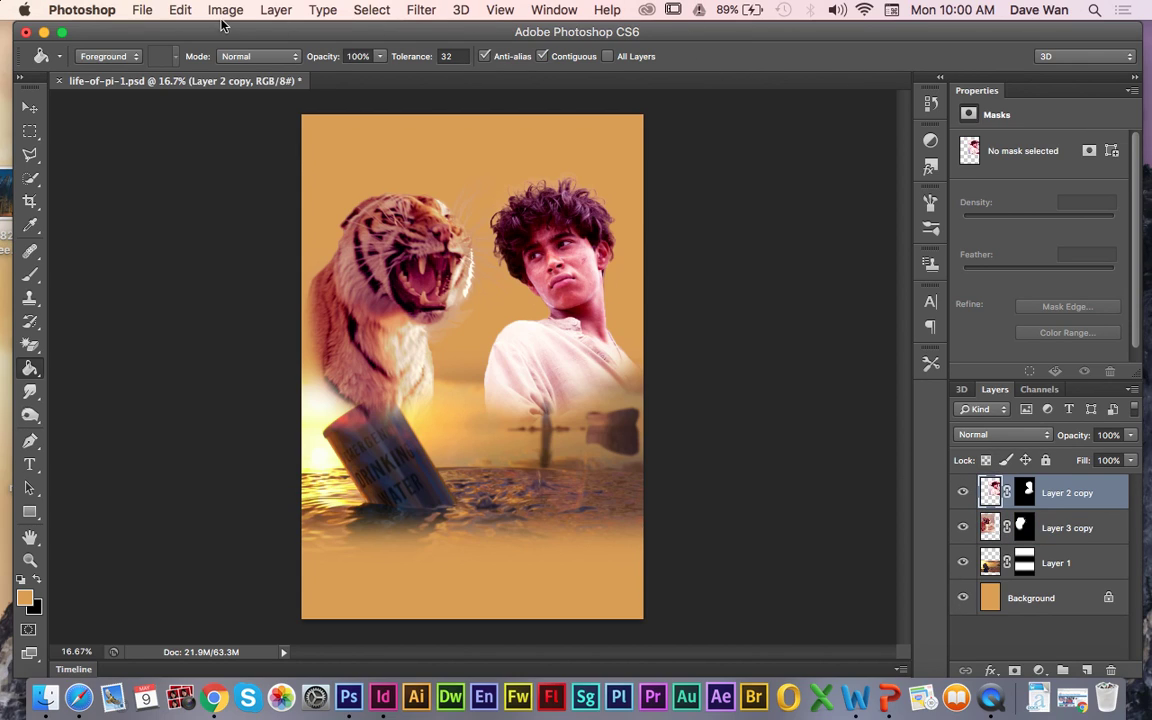
pyautogui.click(550, 10)
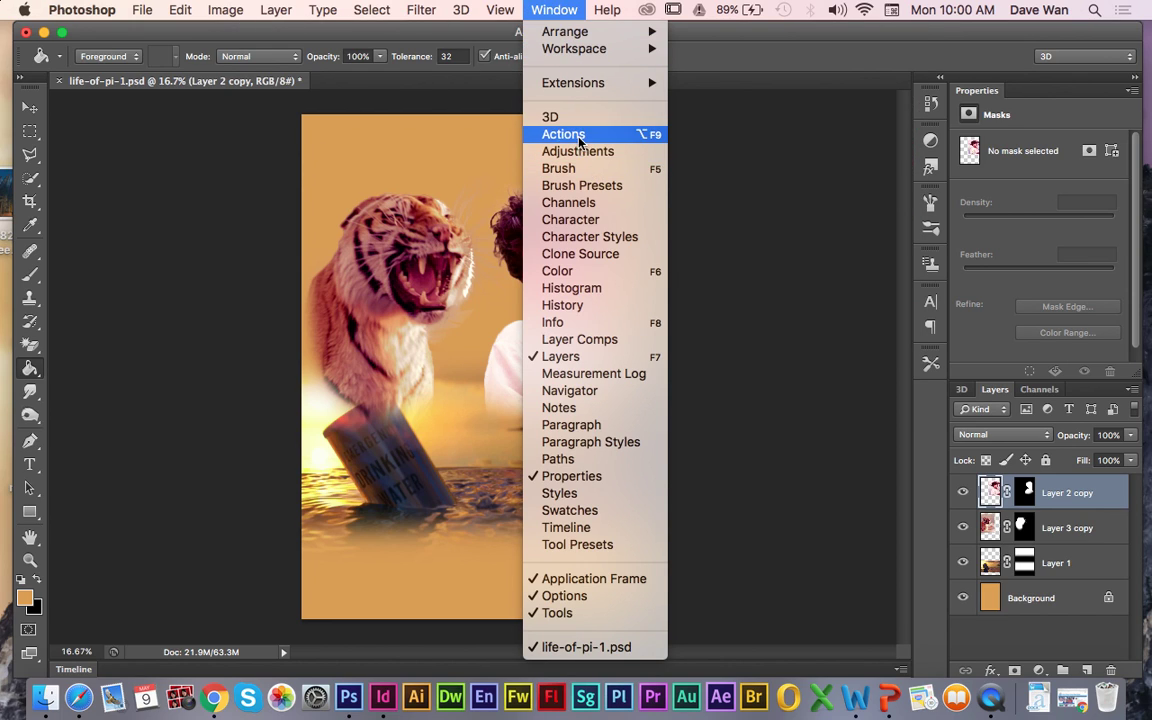
pyautogui.click(562, 12)
pyautogui.click(562, 12)
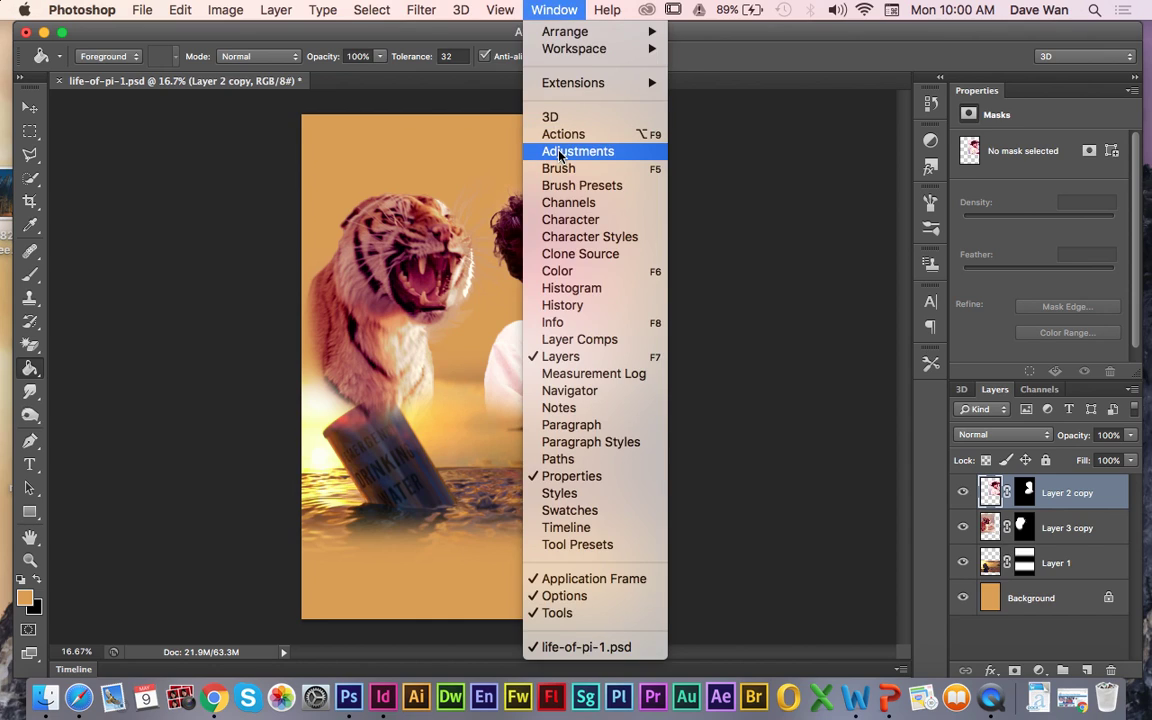
pyautogui.click(560, 152)
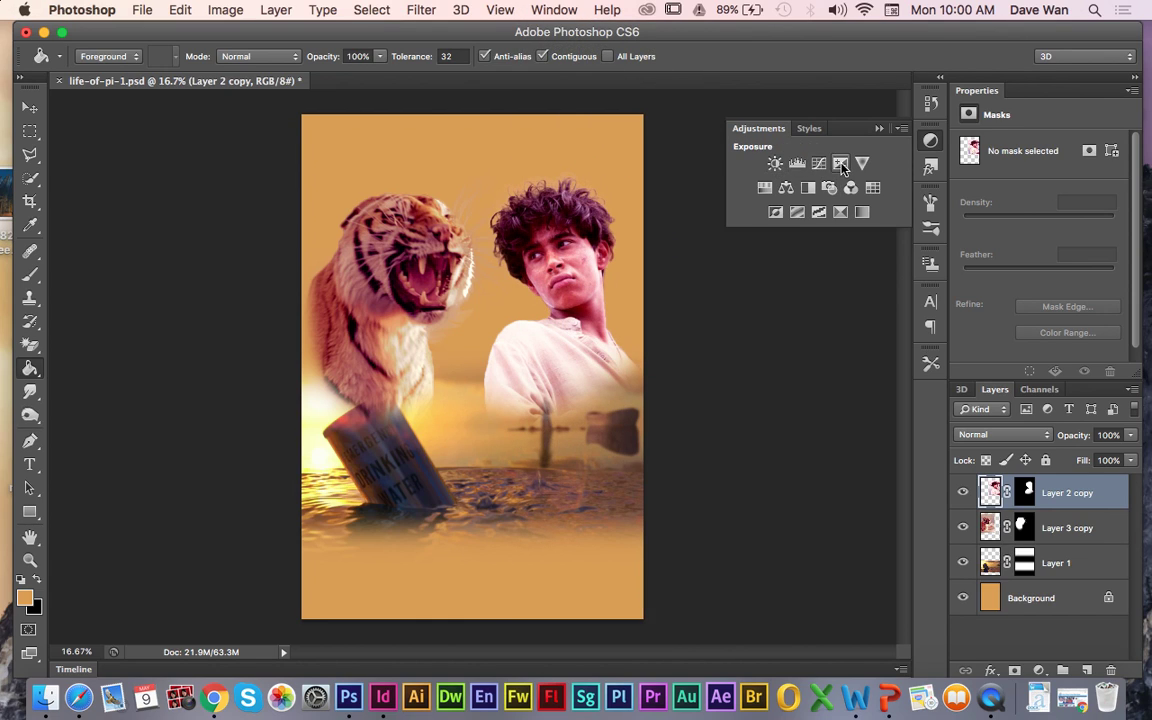
pyautogui.click(775, 163)
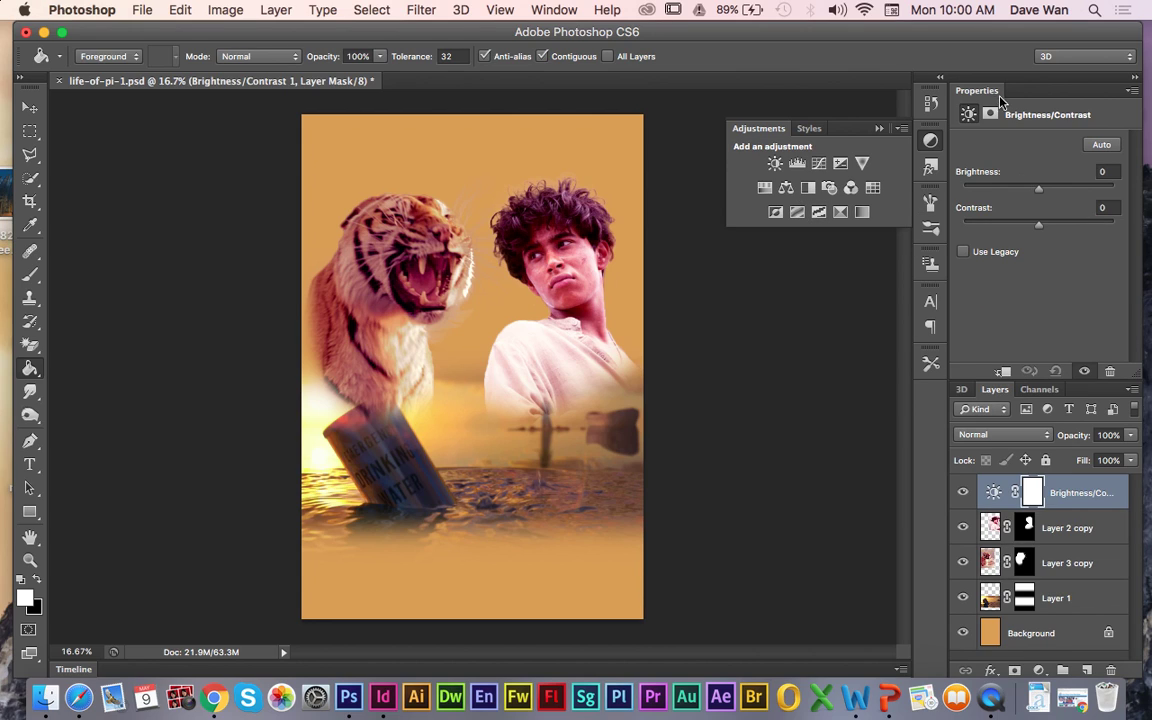
pyautogui.moveTo(1040, 193); pyautogui.dragTo(1033, 227)
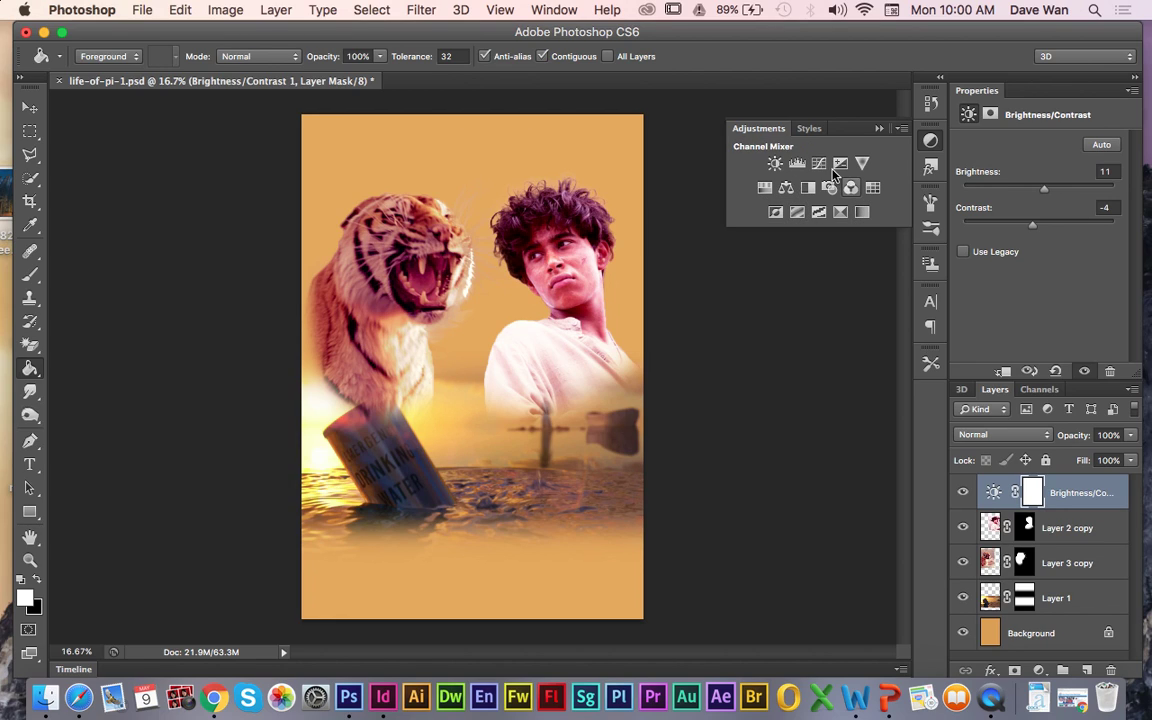
# Step: Add a Color Balance adjustment layer over the whole poster with midtone levels -51, +11 and -18
pyautogui.click(786, 188)
pyautogui.moveTo(1015, 188); pyautogui.dragTo(992, 197)
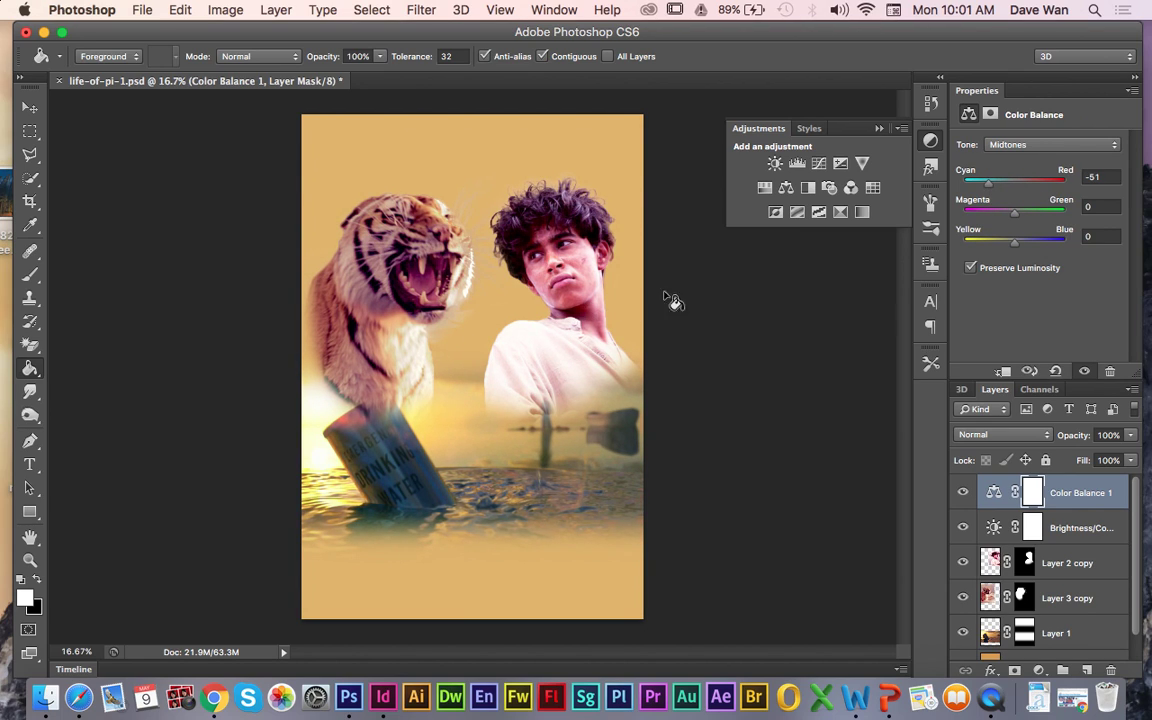
pyautogui.moveTo(1022, 220); pyautogui.dragTo(1006, 246)
pyautogui.click(879, 128)
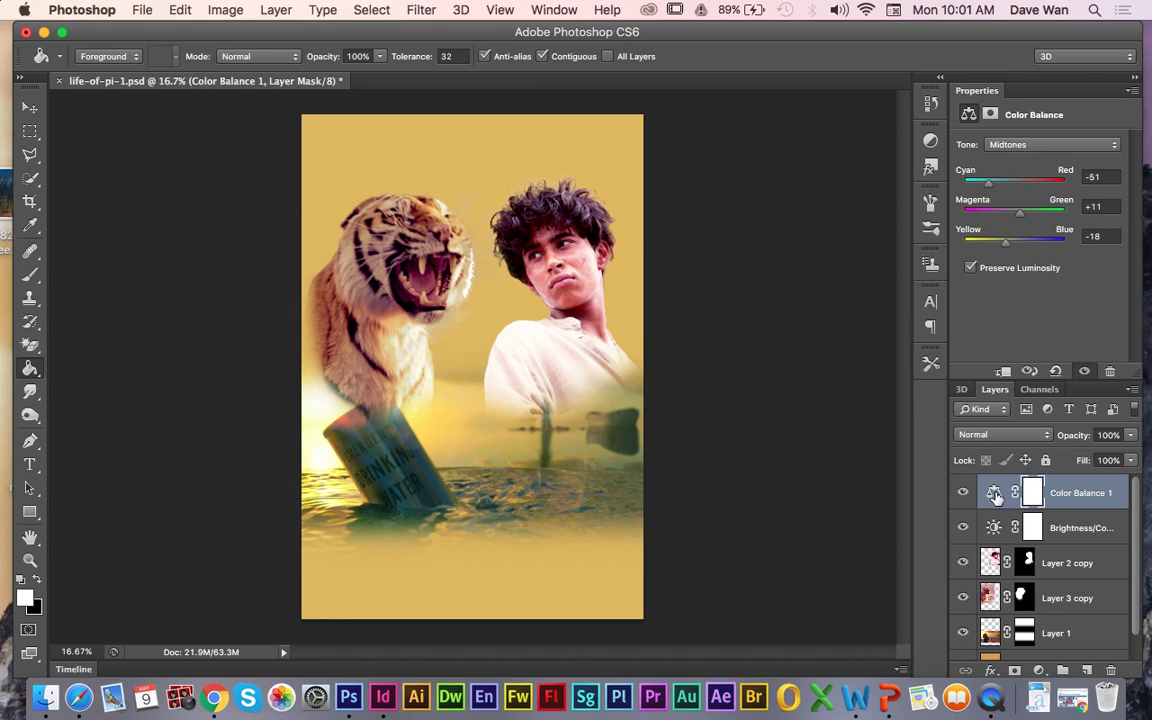
# Step: Toggle the Brightness/Contrast adjustment layer off and on to compare its effect on the poster
pyautogui.click(963, 527)
pyautogui.click(963, 527)
pyautogui.click(985, 700)
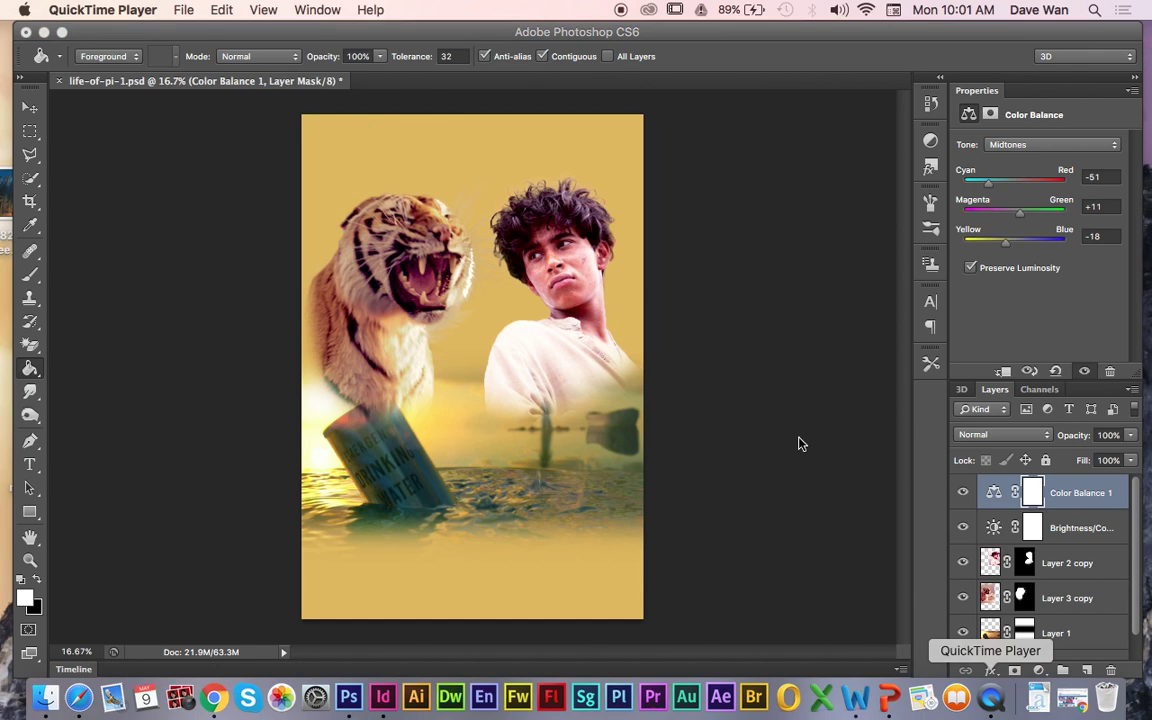